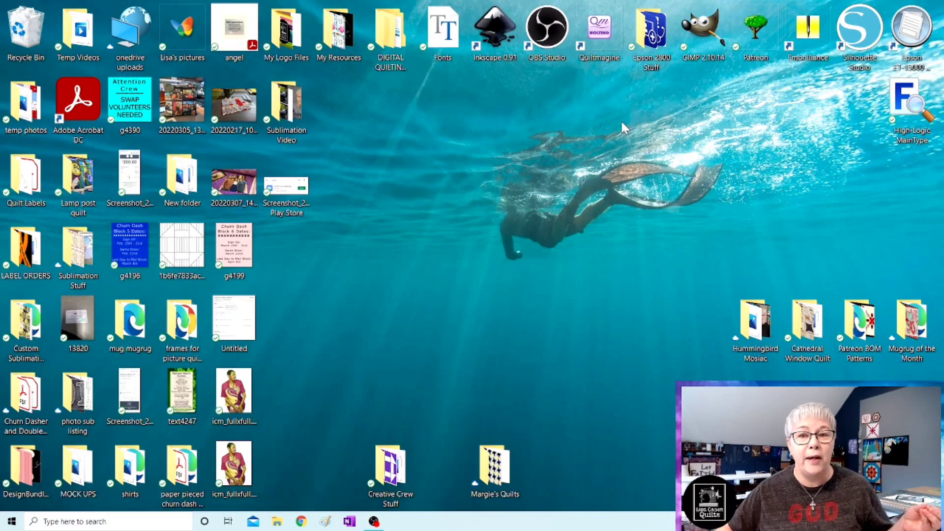
- Launch GIMP and open Desktop/pictures/USE THIS PHOTO.jpg, rotating it upright to portrait
double_click(704, 31)
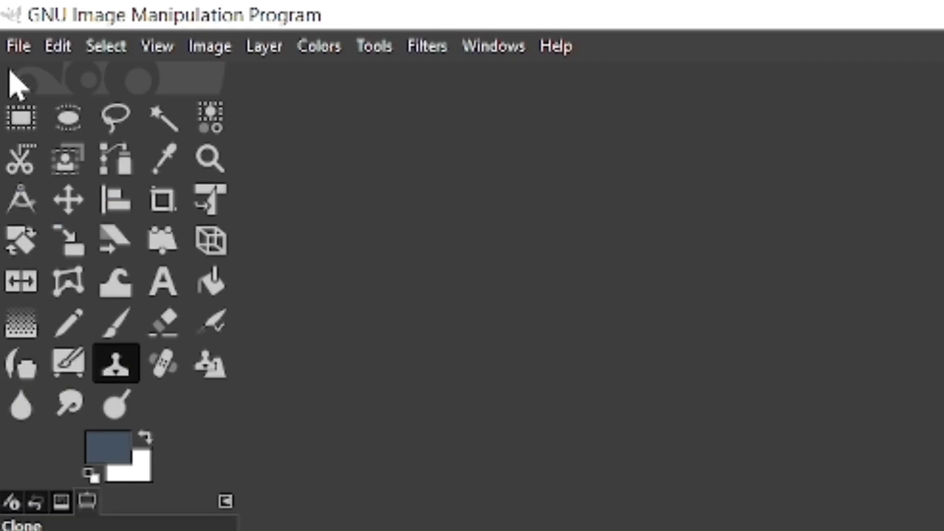
click(19, 46)
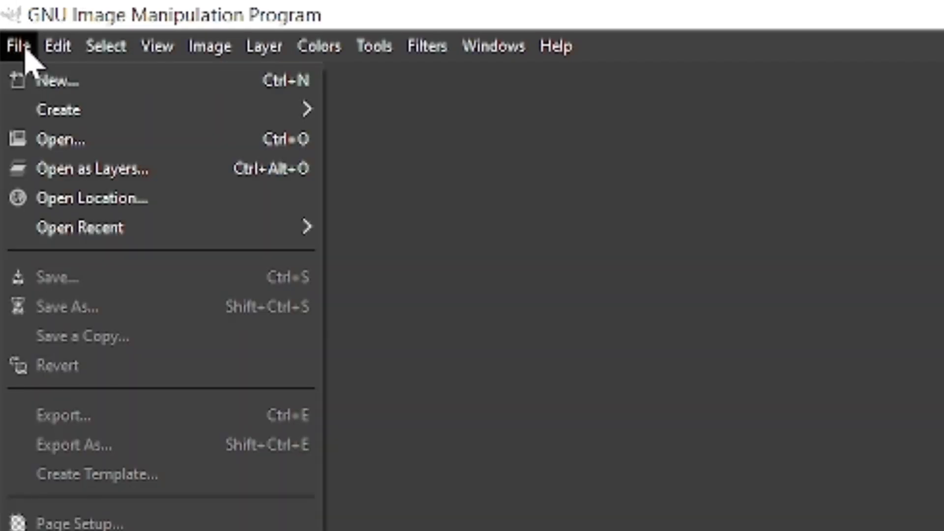
click(58, 140)
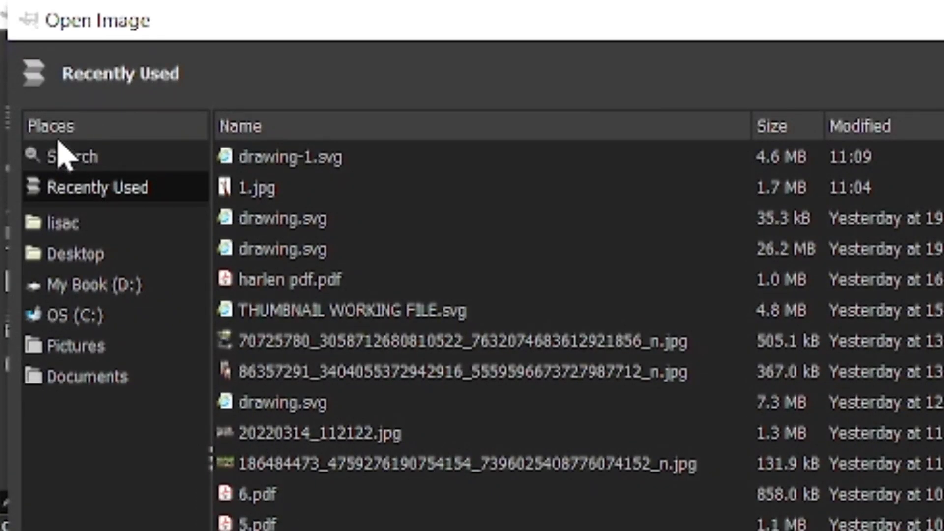
click(93, 254)
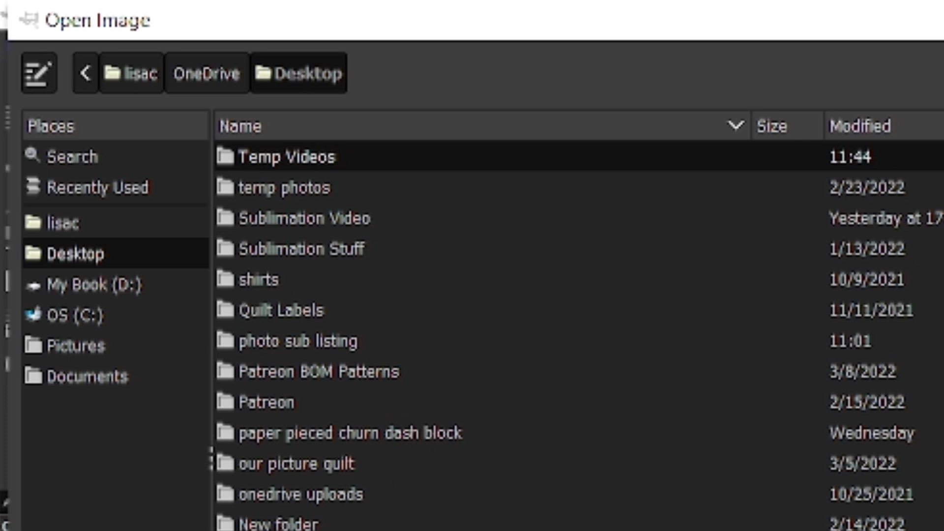
double_click(276, 528)
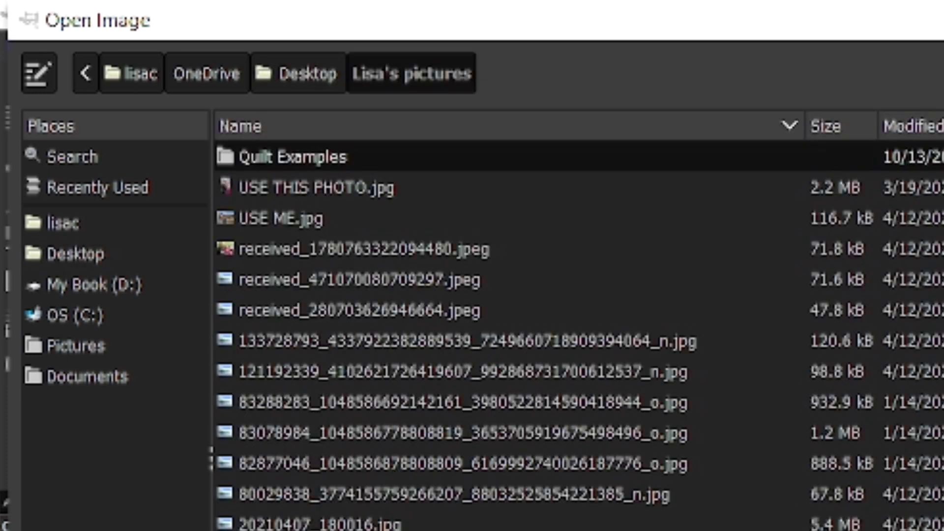
click(344, 187)
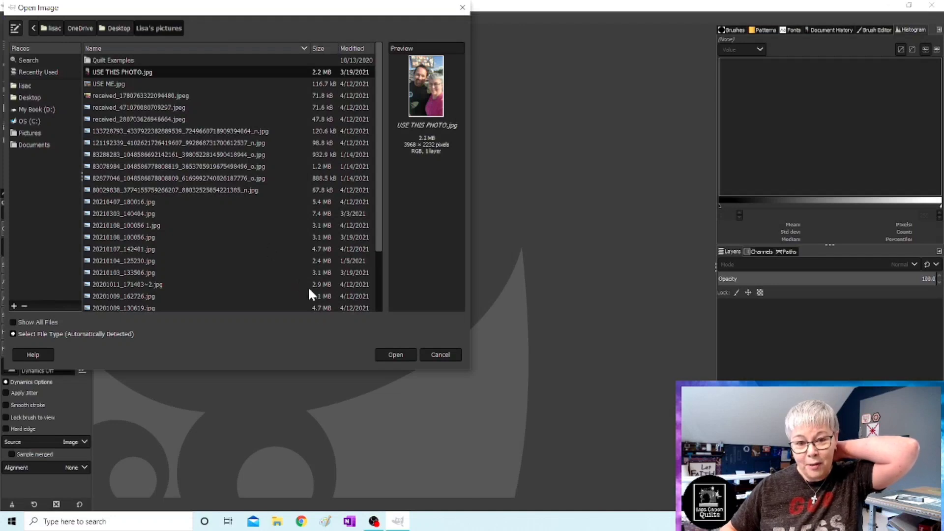
click(391, 354)
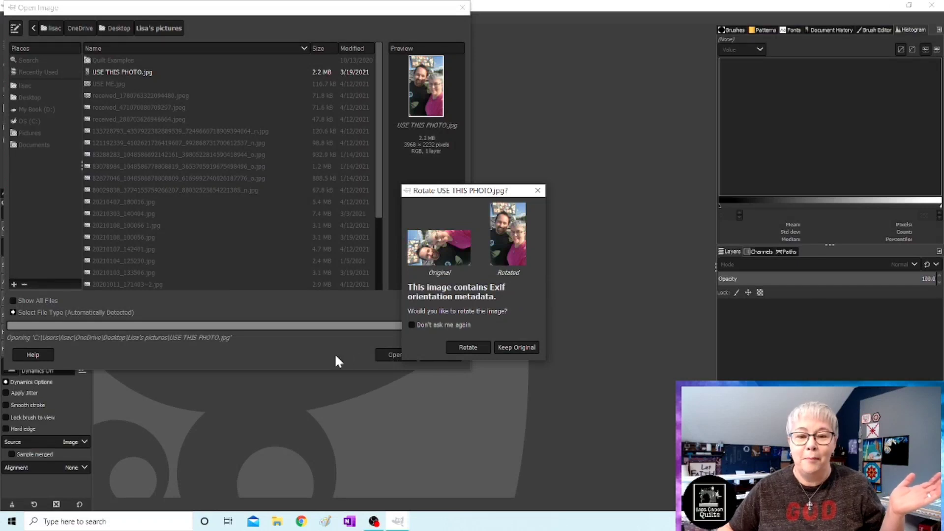
click(468, 347)
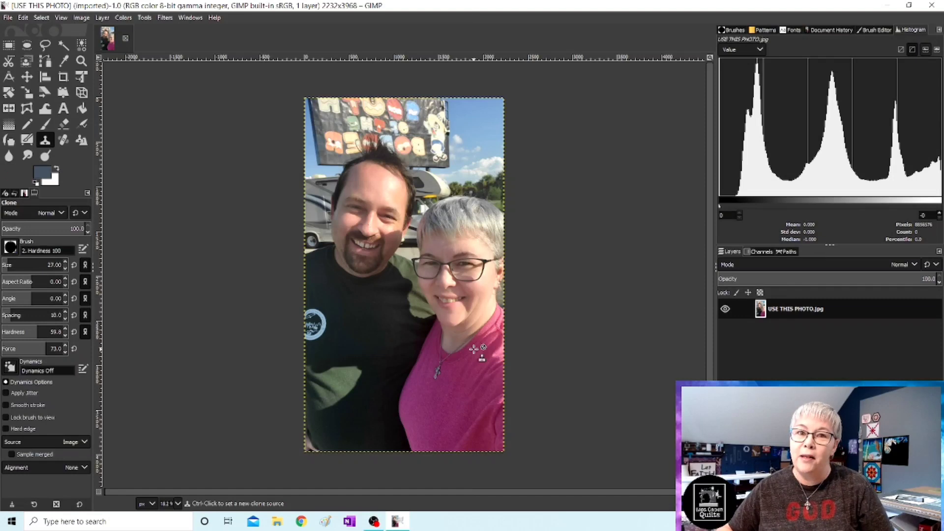
- Open a second upright copy of USE THIS PHOTO.jpg, then switch back to the first image
click(8, 17)
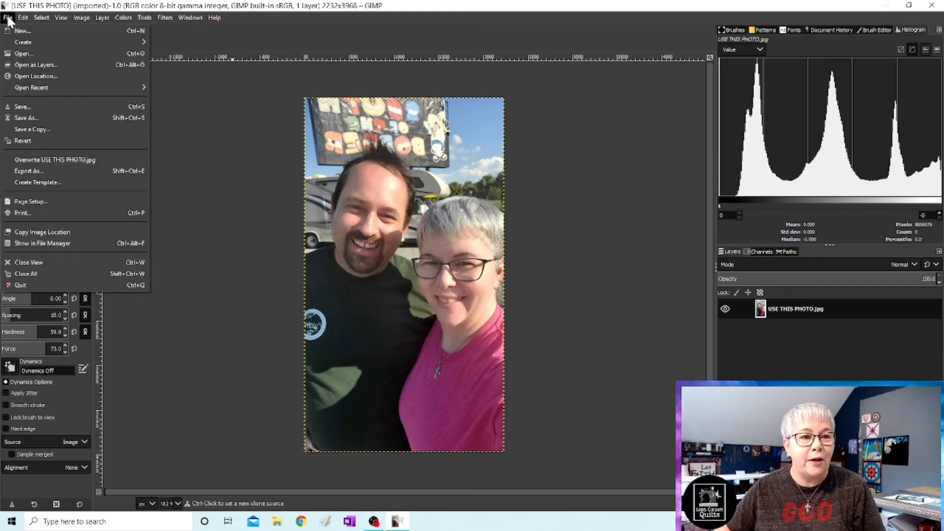
click(19, 54)
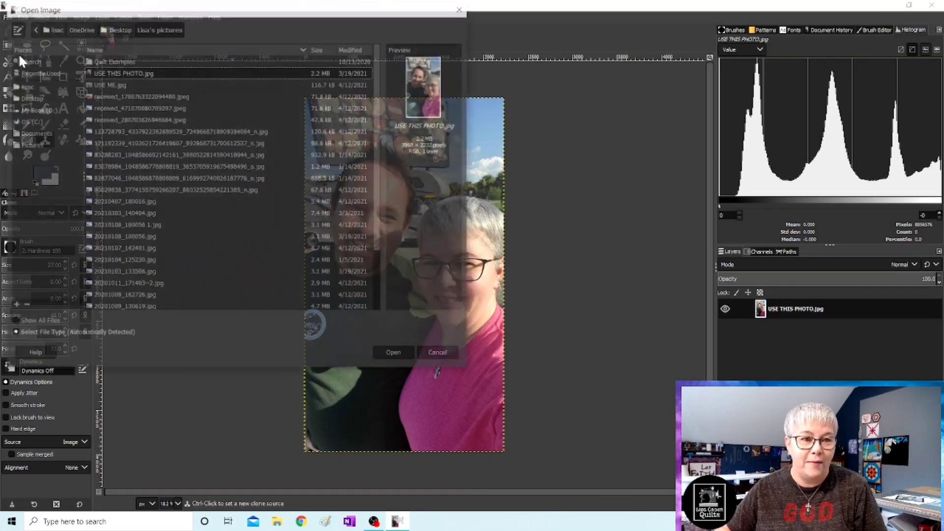
click(134, 72)
click(399, 355)
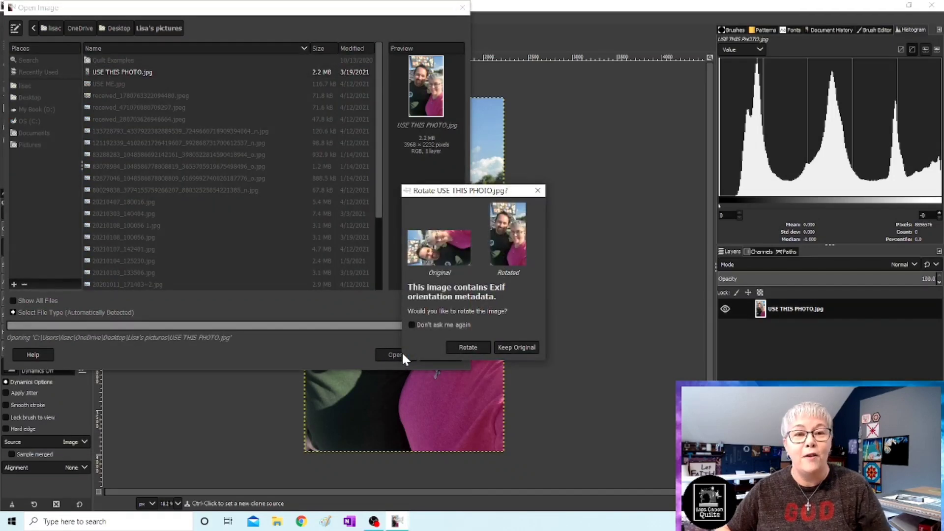
click(479, 353)
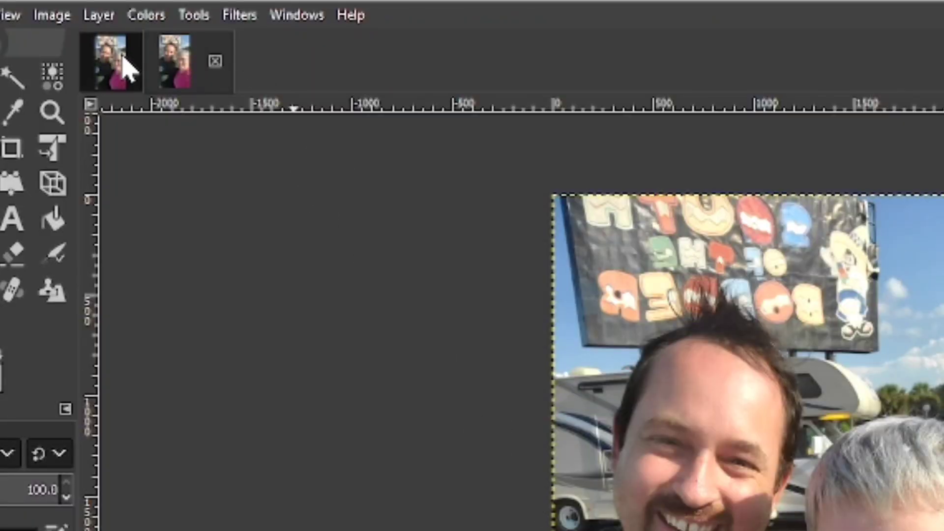
click(178, 74)
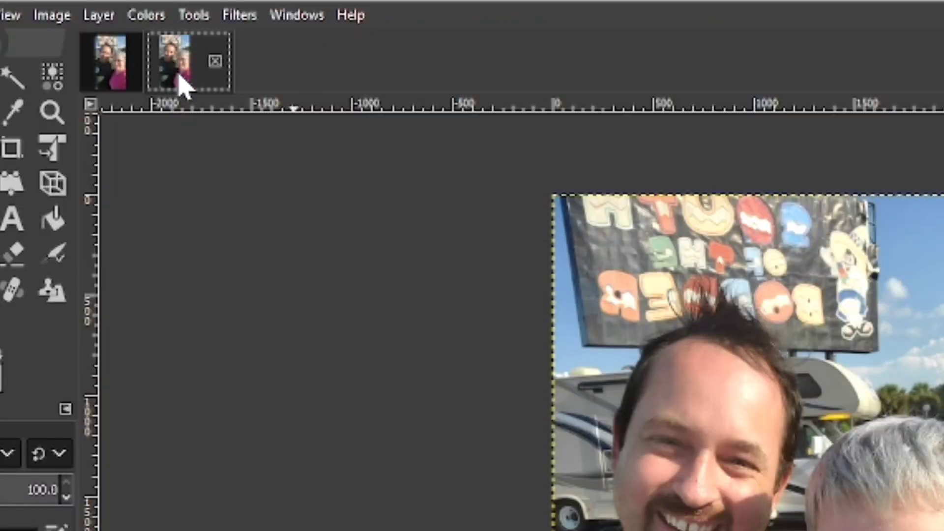
click(111, 87)
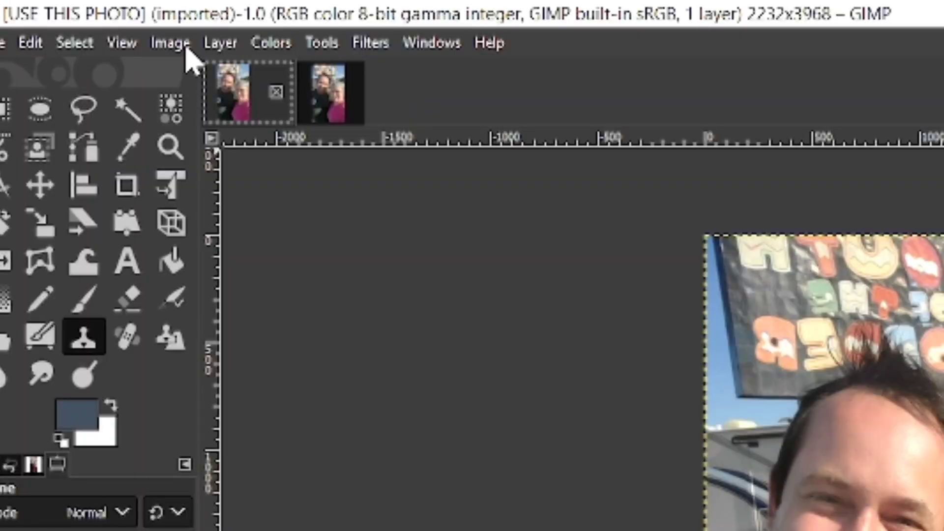
- Apply Colors > Auto > White Balance to the first copy, then compare against the second copy
click(268, 45)
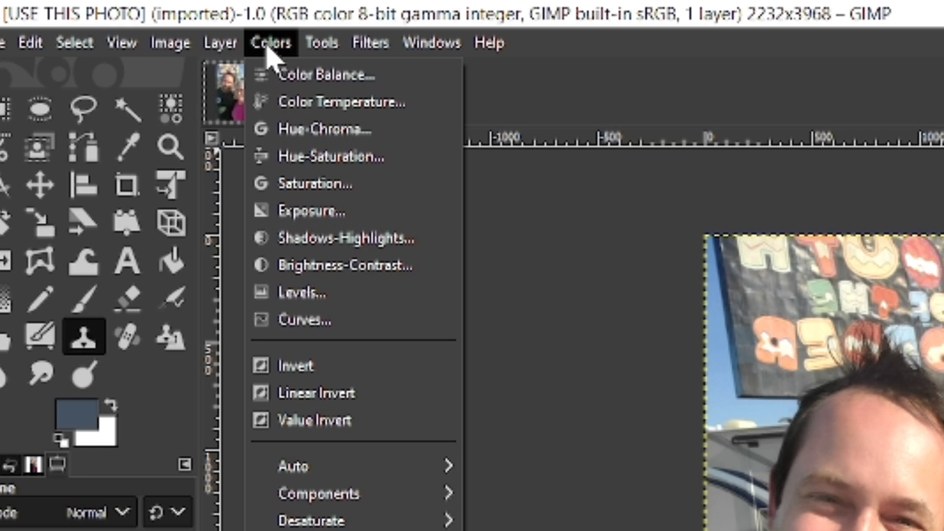
mouse_move(316, 473)
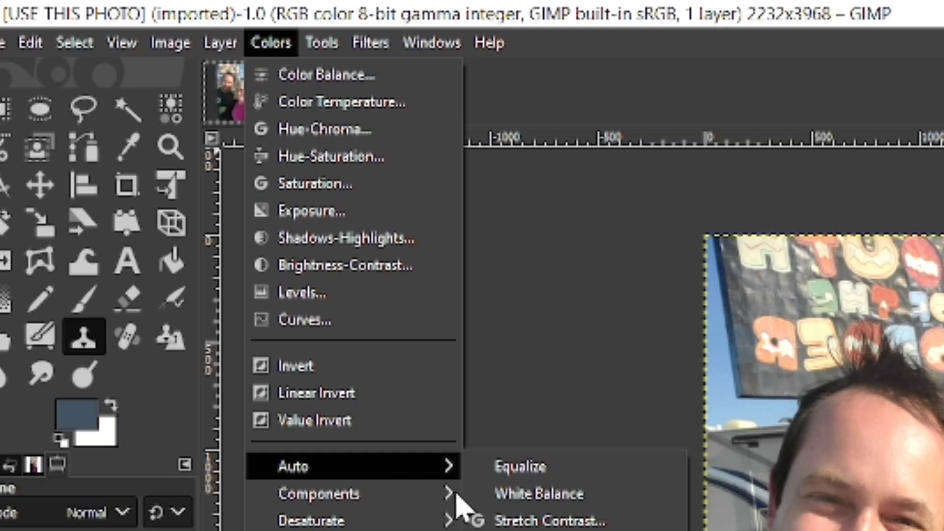
click(484, 496)
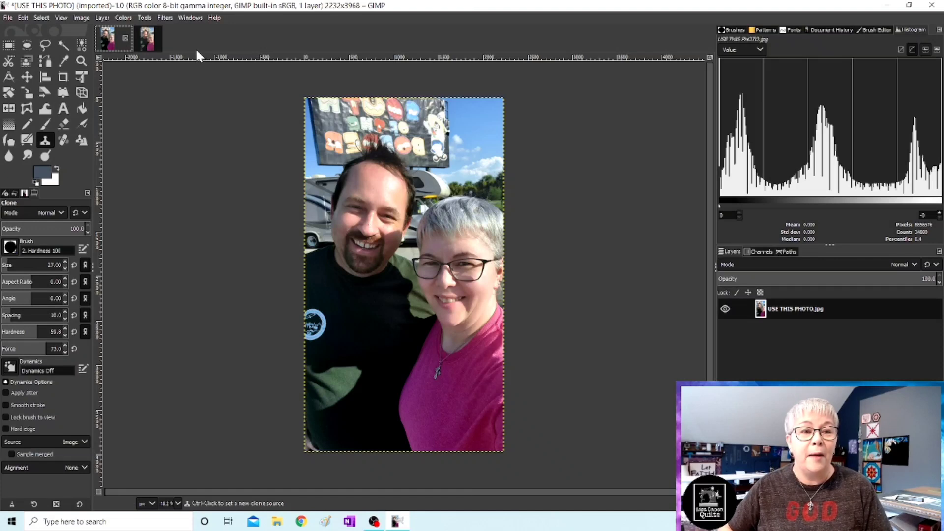
click(149, 40)
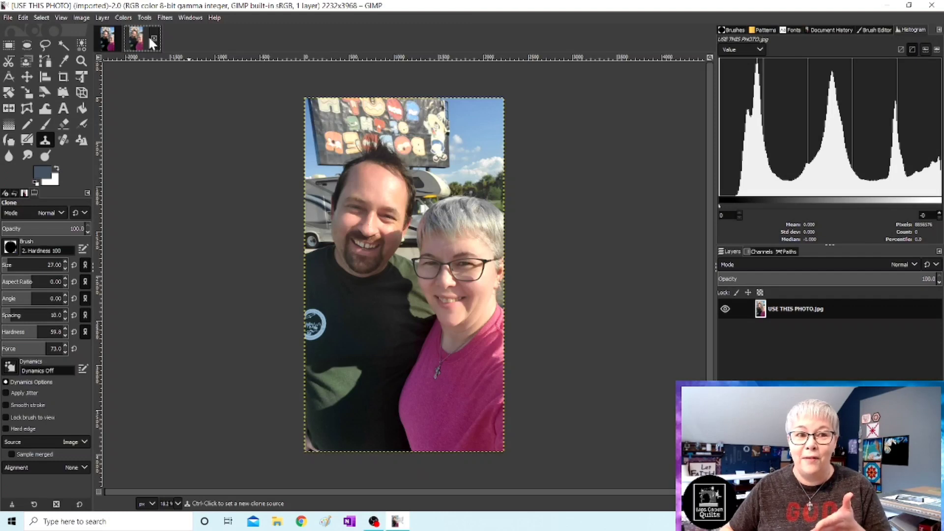
click(109, 37)
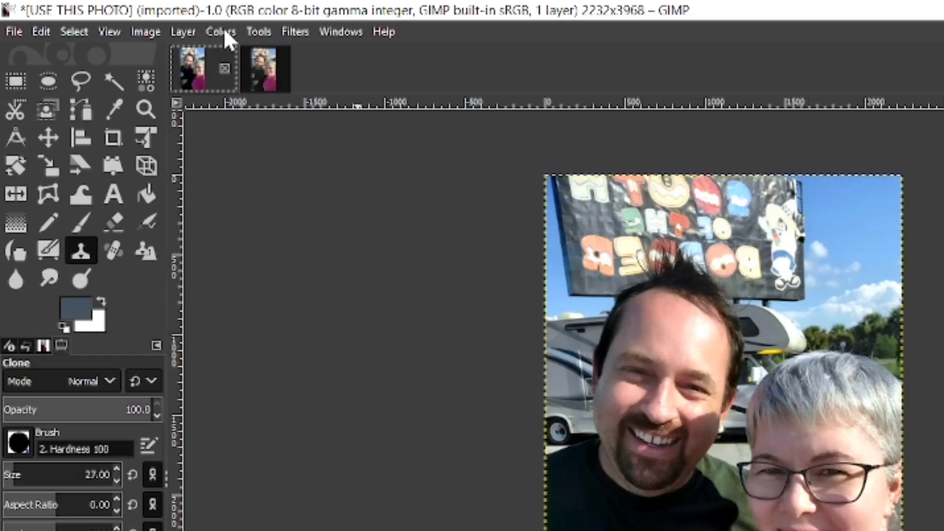
- Open the Exposure dialog beside the photo, try black level and exposure, then reset both
click(224, 32)
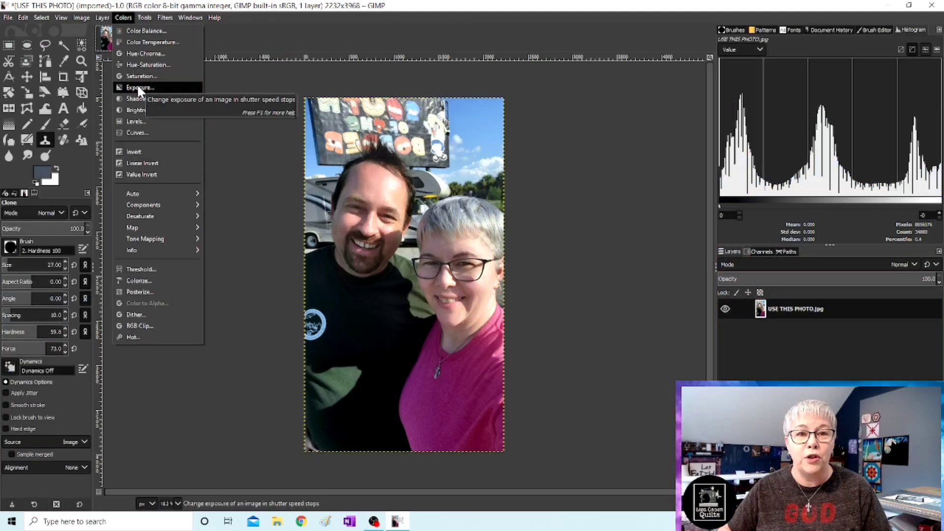
click(248, 156)
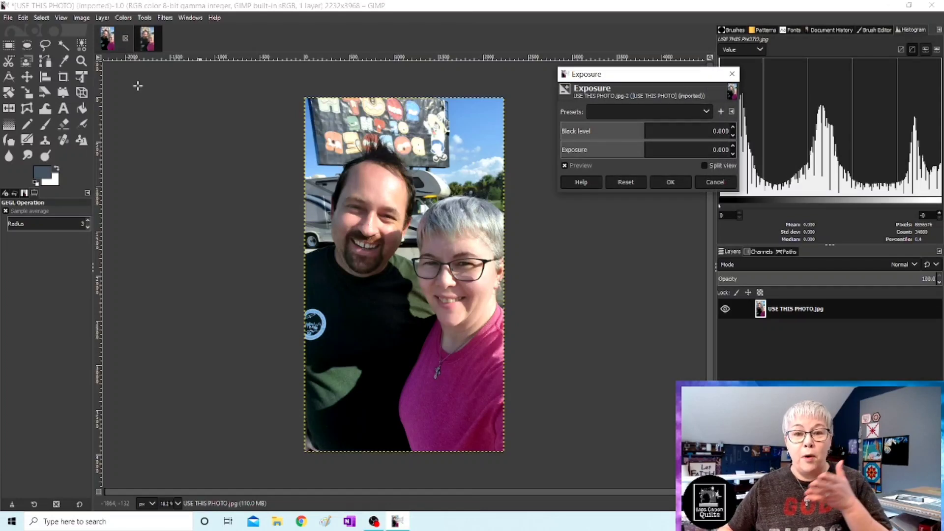
drag(642, 77, 608, 134)
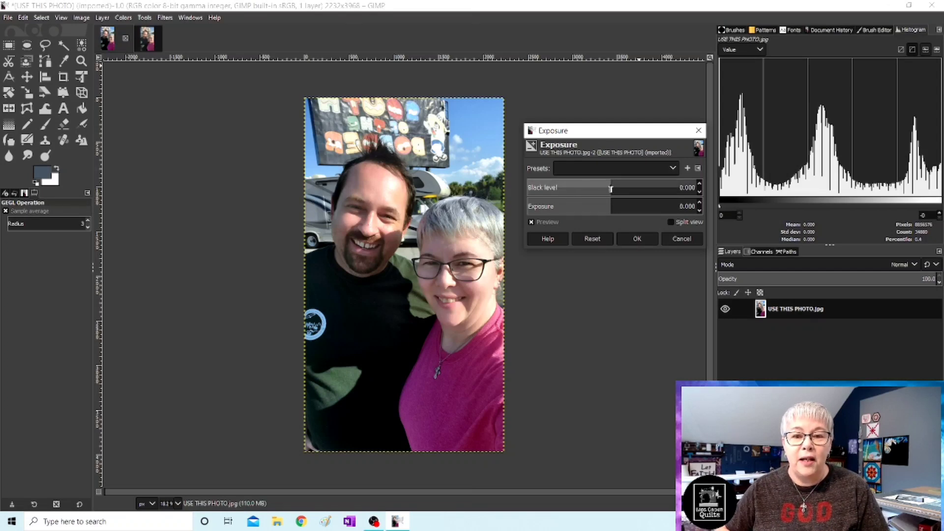
mouse_move(611, 188)
mouse_down()
mouse_move(599, 187)
mouse_move(638, 186)
mouse_move(601, 185)
mouse_move(618, 186)
mouse_up()
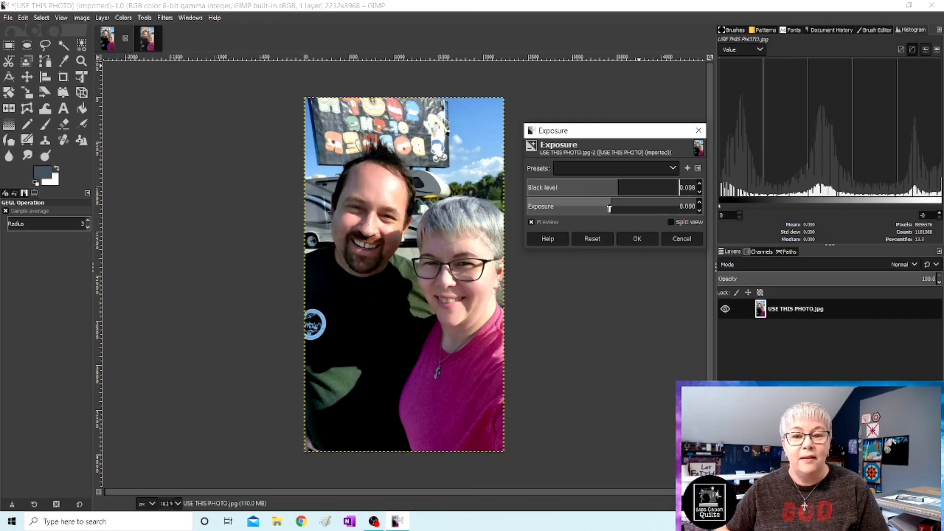
drag(610, 209, 609, 209)
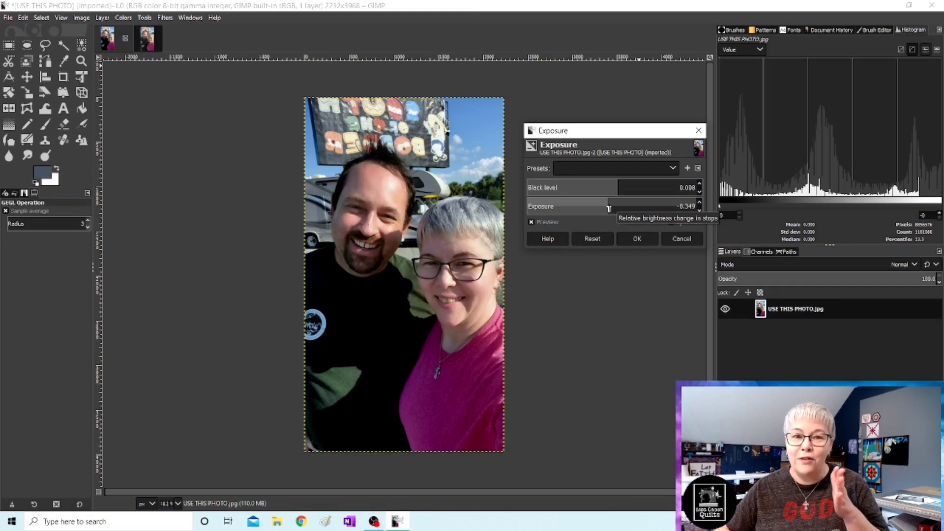
click(589, 239)
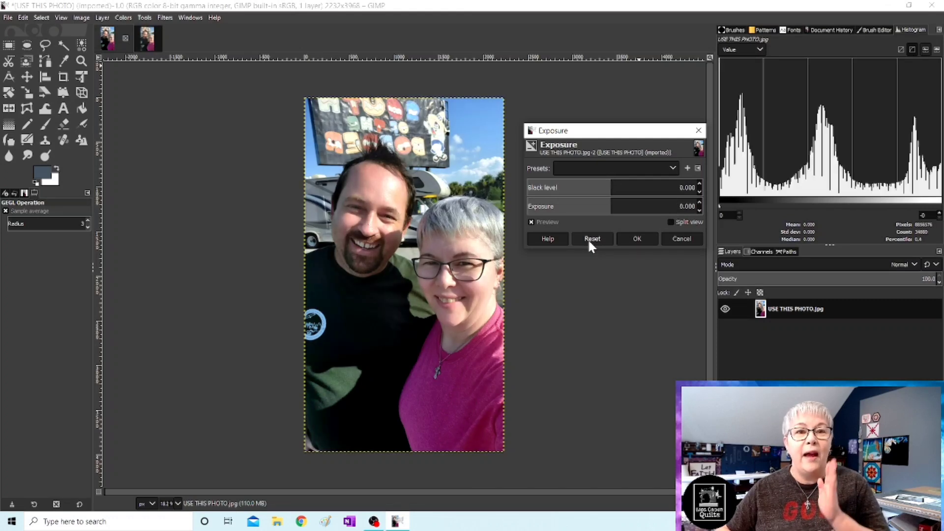
- Set exposure to about 0.233 and black level to about 0.007
click(609, 207)
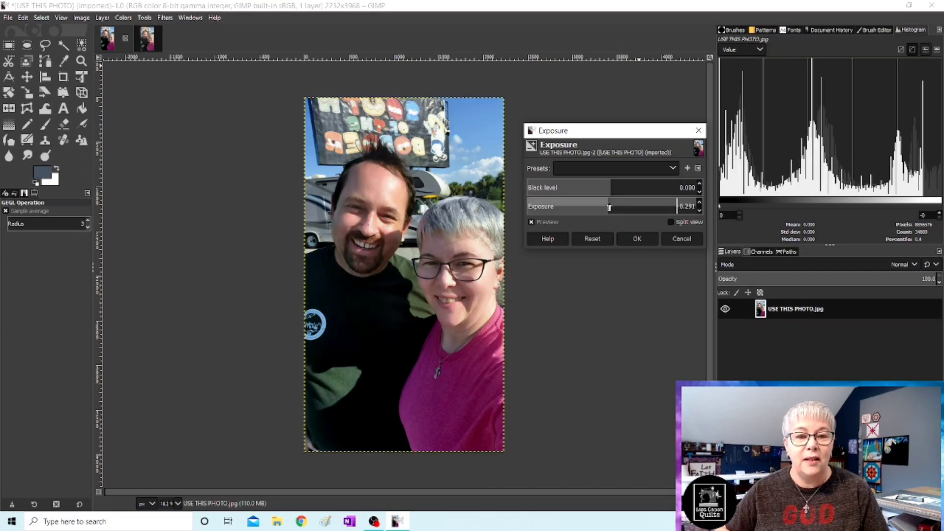
click(612, 207)
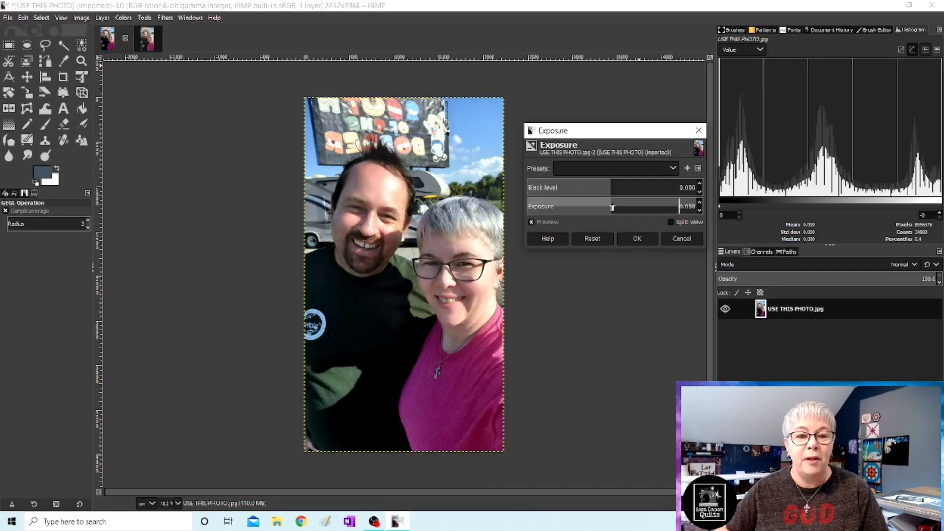
drag(612, 207, 614, 207)
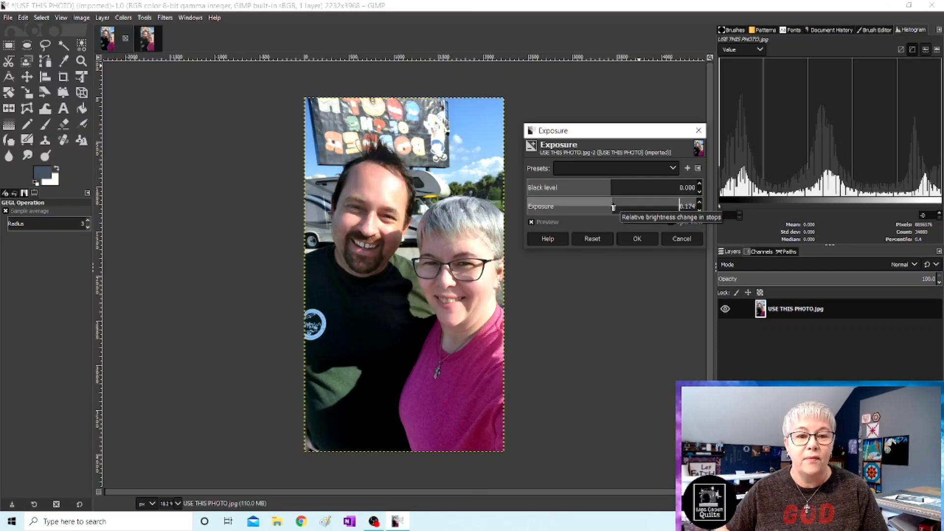
drag(613, 207, 612, 207)
click(610, 187)
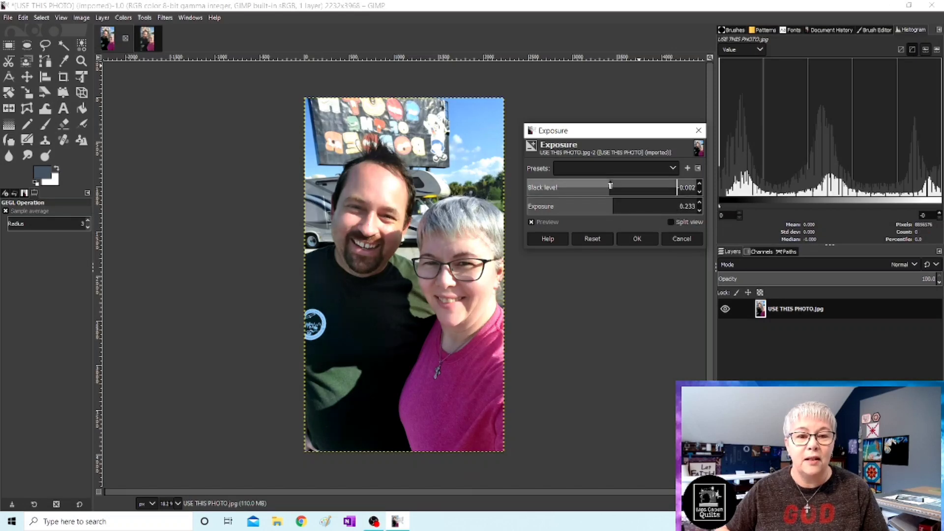
drag(610, 187, 619, 187)
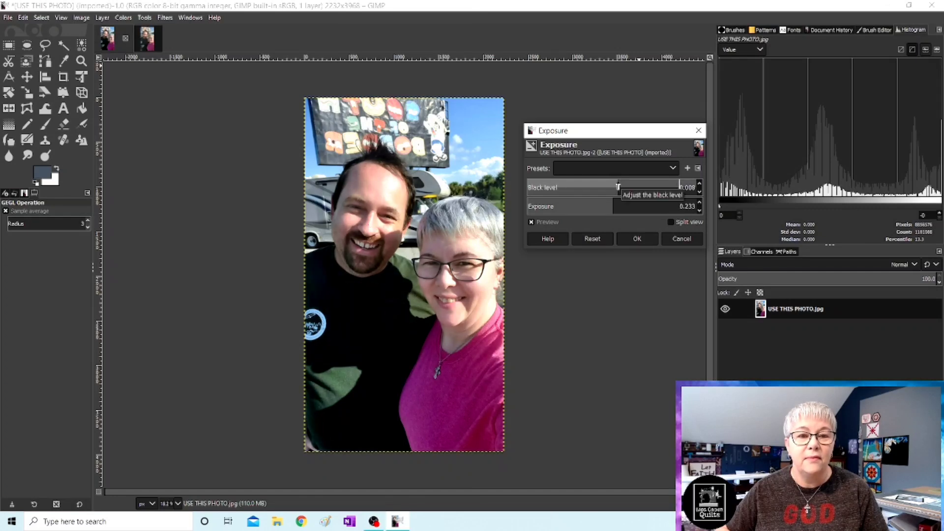
drag(619, 187, 617, 187)
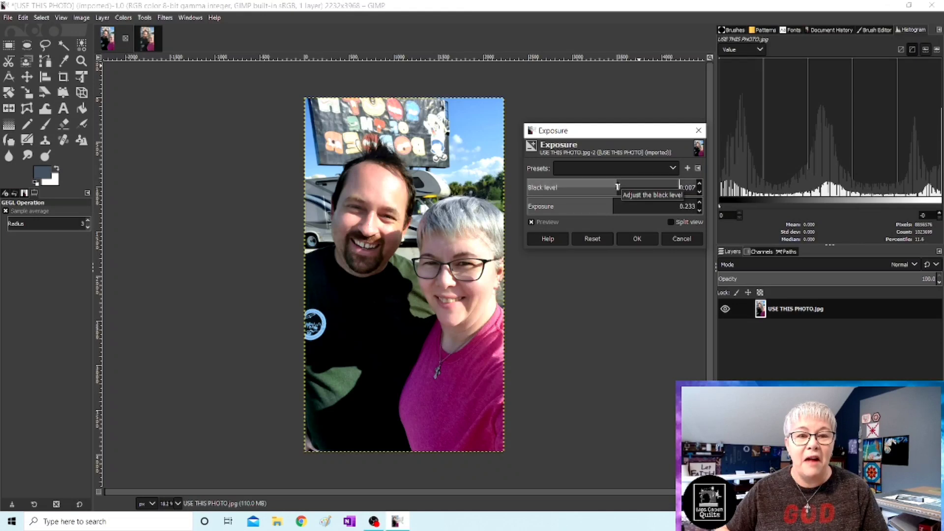
- Apply the exposure change (0.233, black level 0.007) and compare it with the unedited copy
click(631, 239)
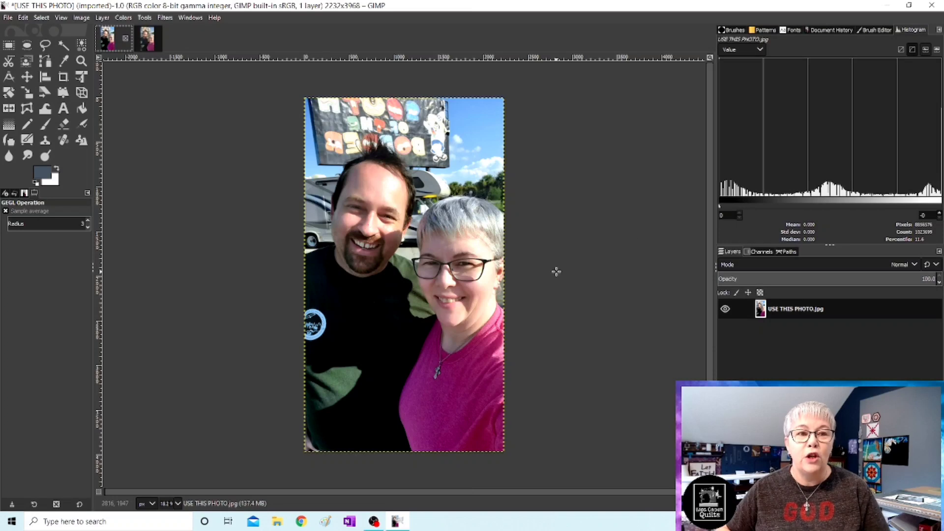
click(143, 35)
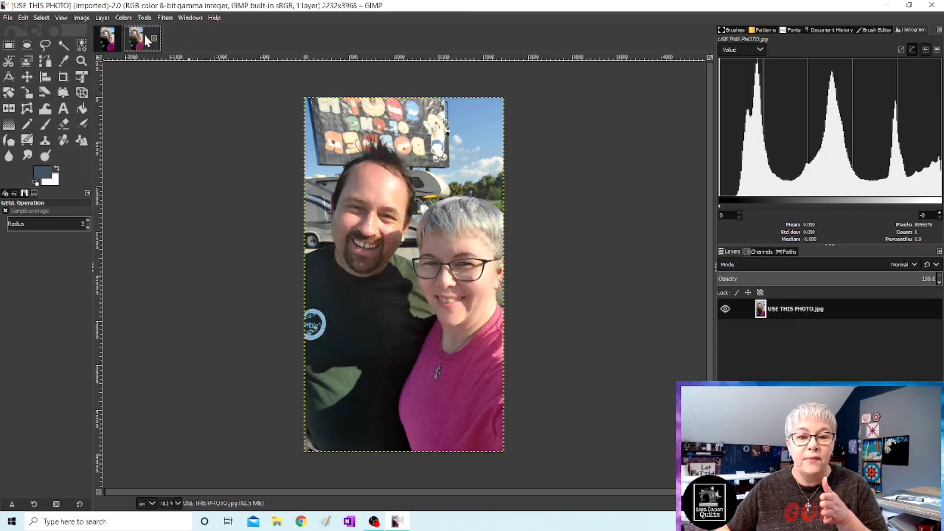
click(106, 39)
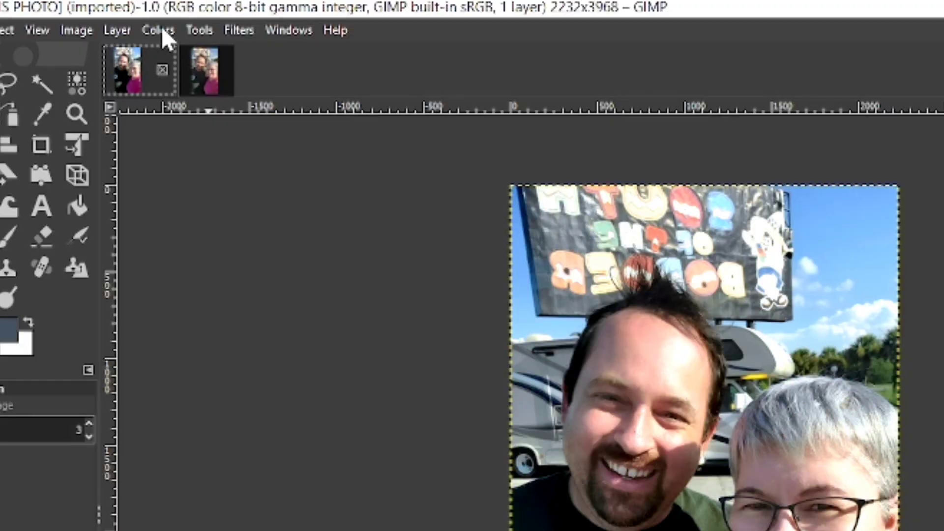
- Boost the photo's saturation to scale 1.151 and apply it
click(125, 19)
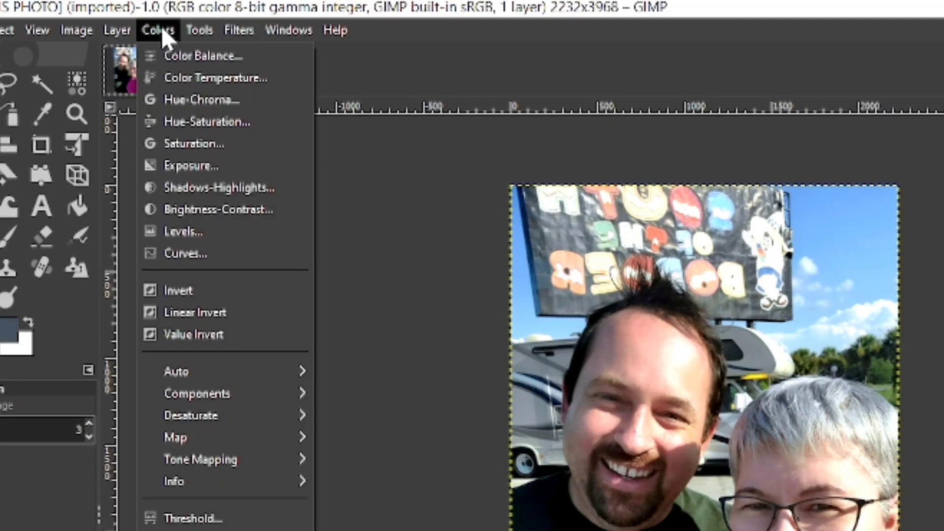
click(191, 144)
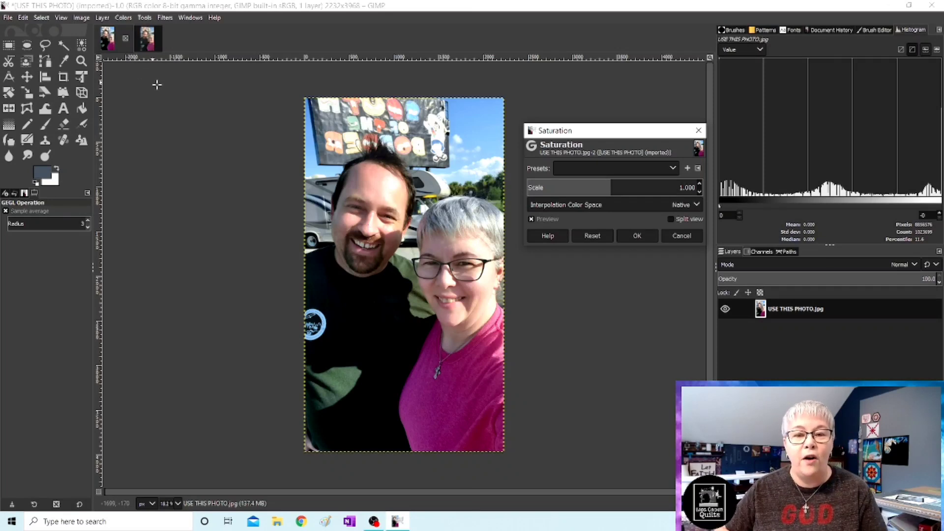
click(609, 187)
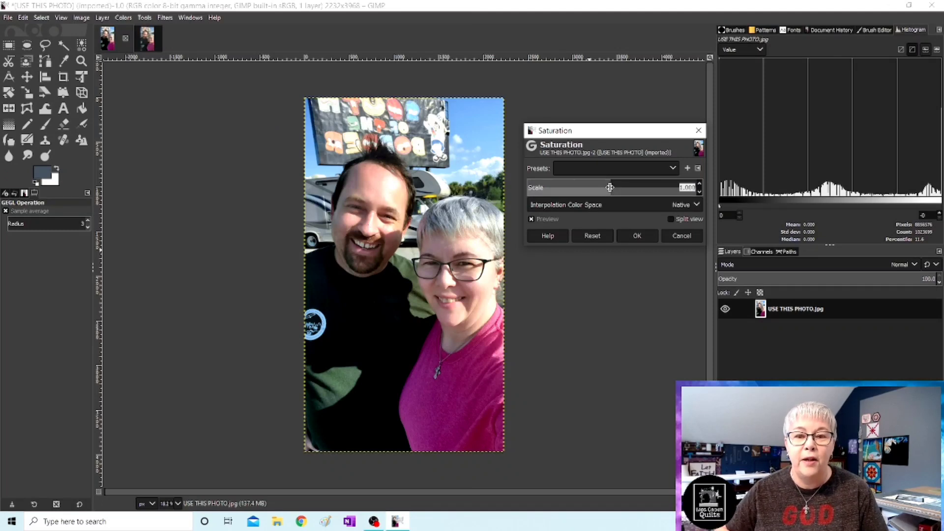
drag(609, 188, 625, 188)
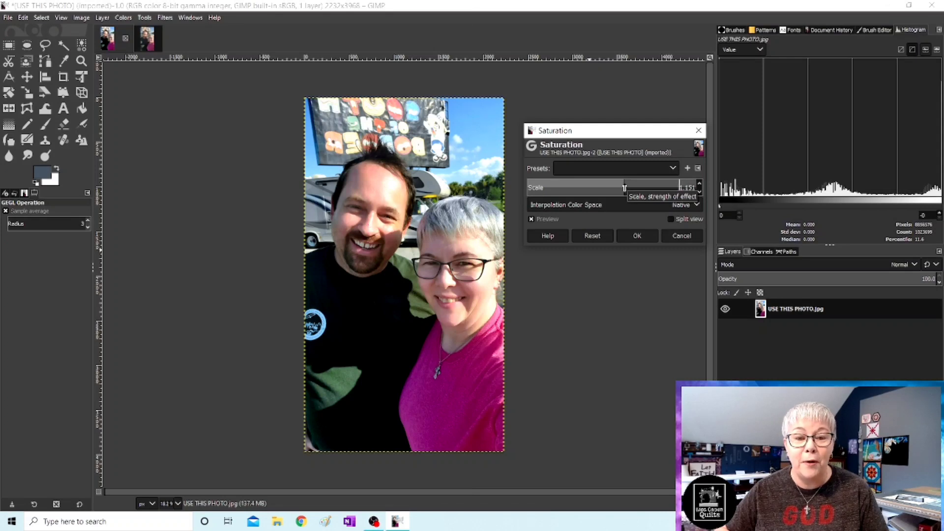
click(634, 237)
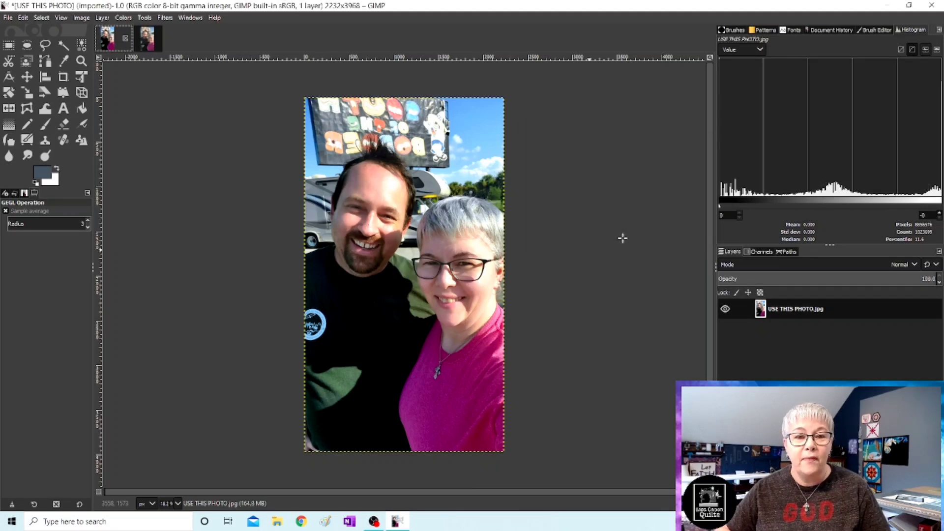
click(148, 44)
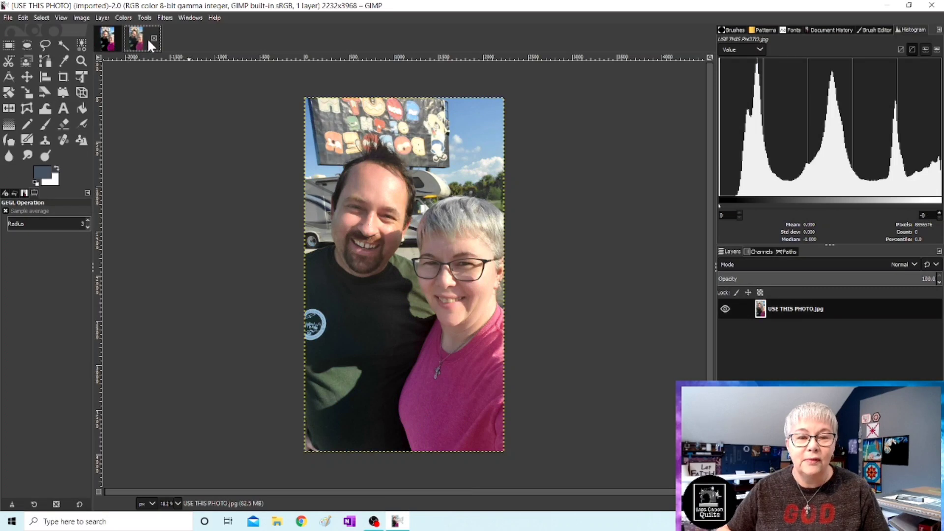
click(110, 40)
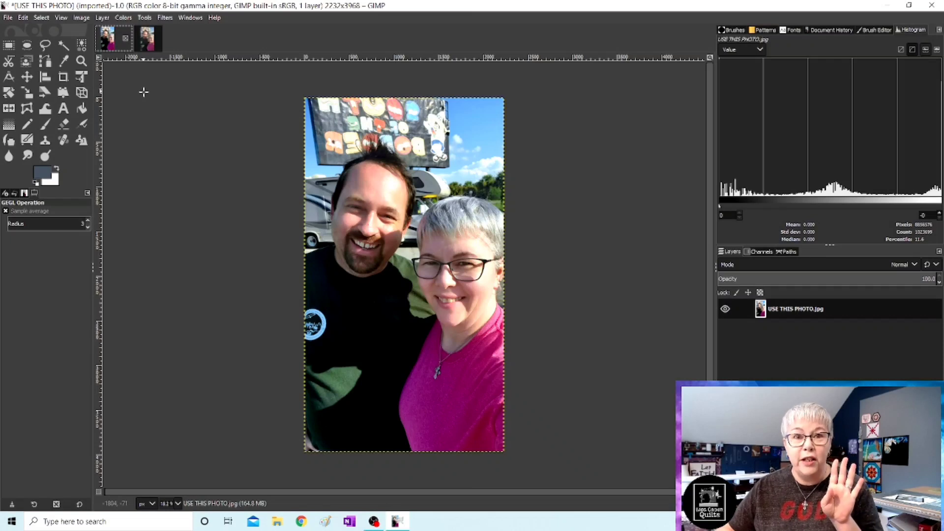
- Apply Brightness-Contrast with contrast raised to about 6 and brightness reset to 0
click(122, 17)
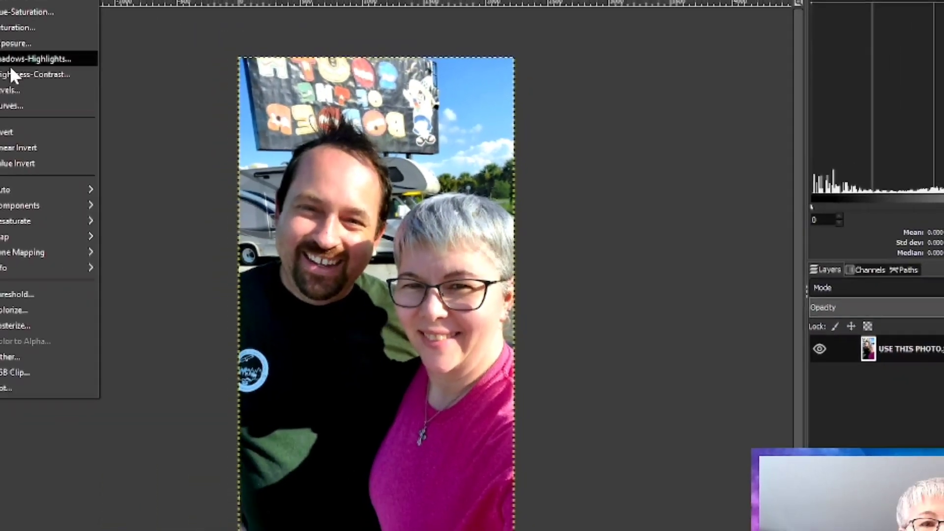
click(11, 77)
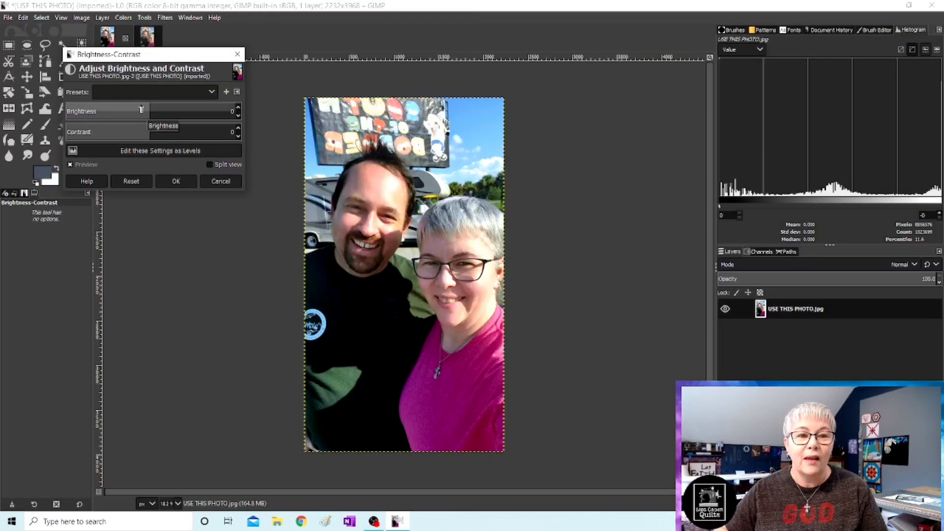
drag(163, 59, 617, 112)
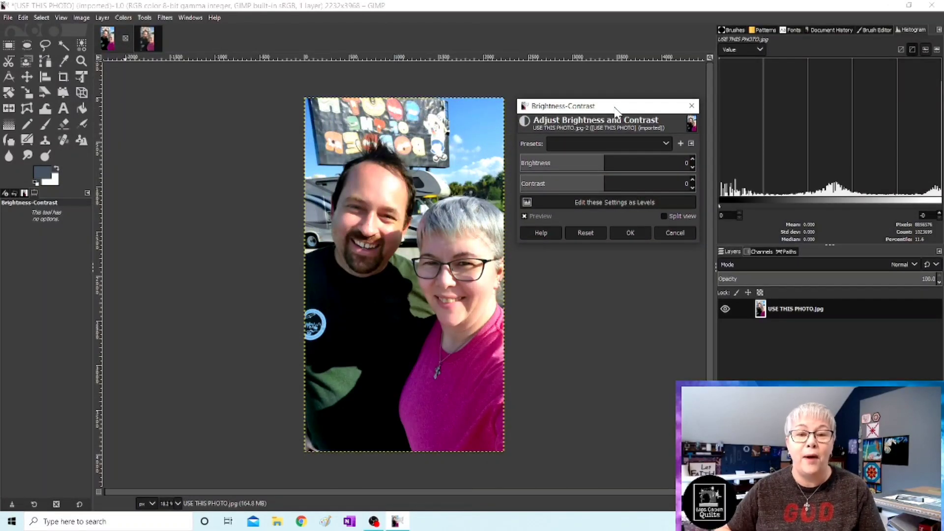
drag(602, 163, 566, 180)
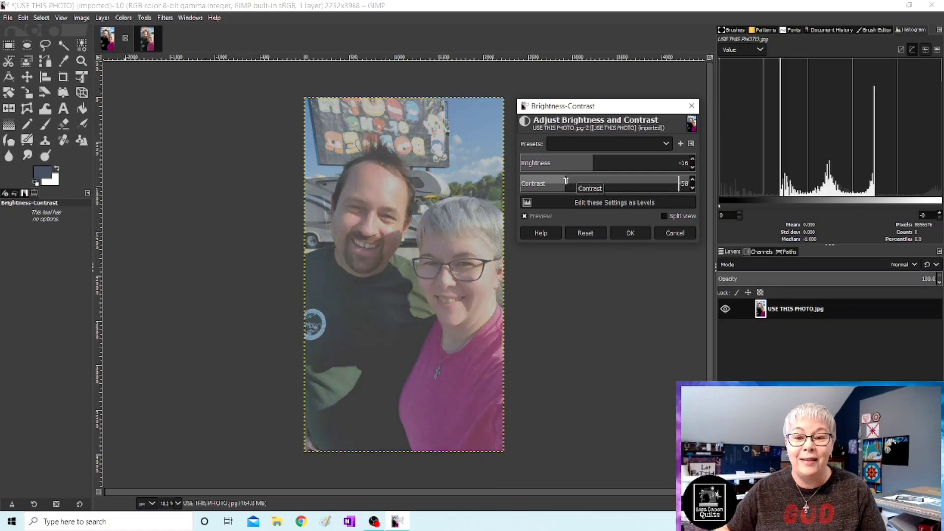
click(584, 235)
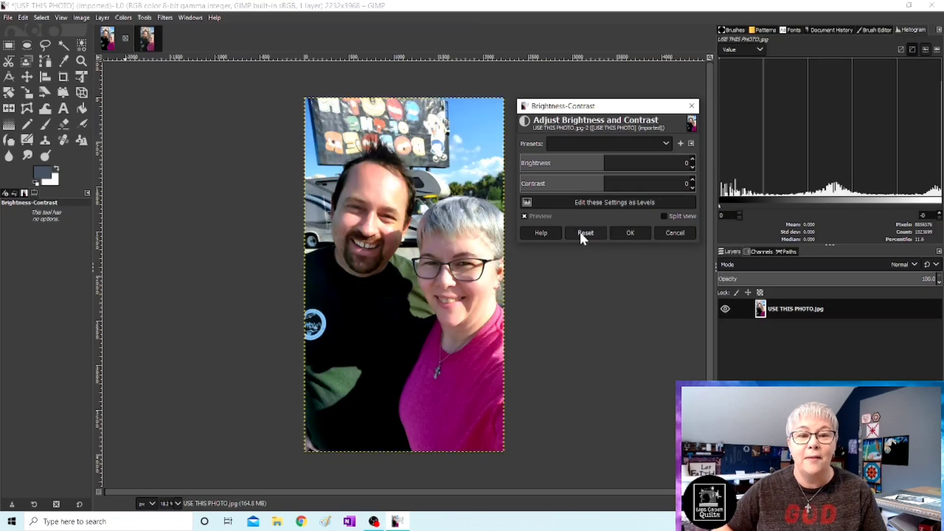
click(604, 184)
drag(603, 184, 608, 184)
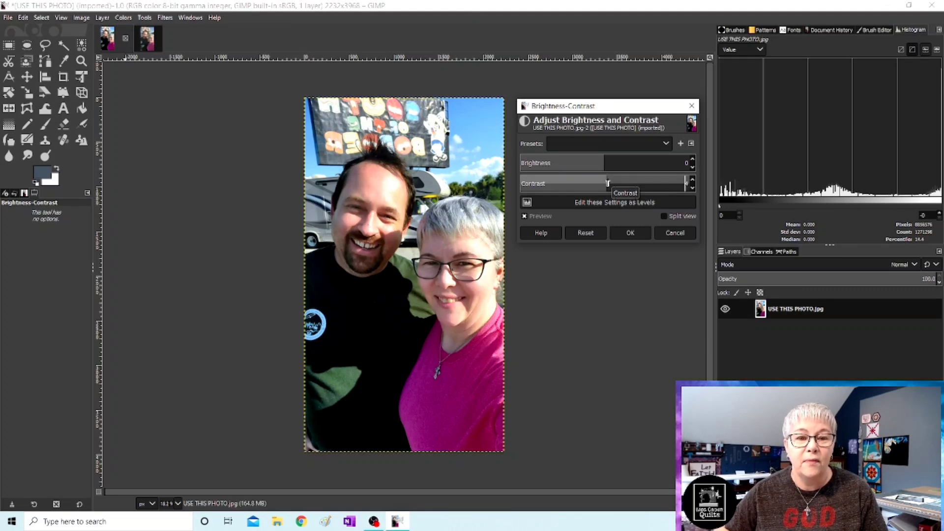
drag(608, 183, 608, 183)
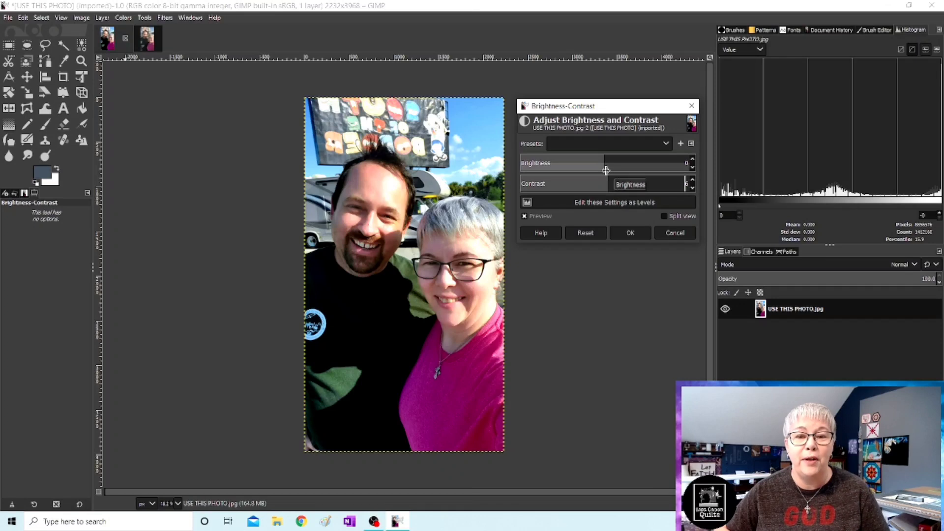
click(628, 232)
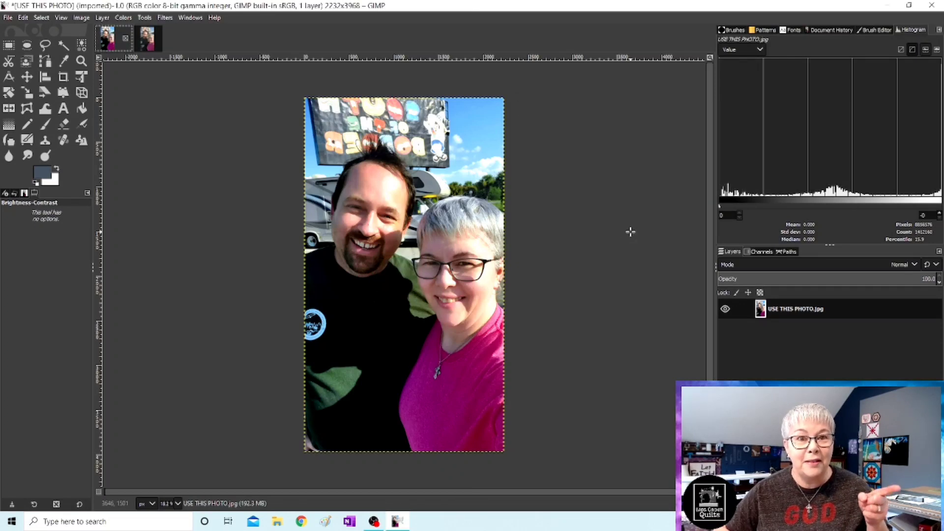
click(151, 31)
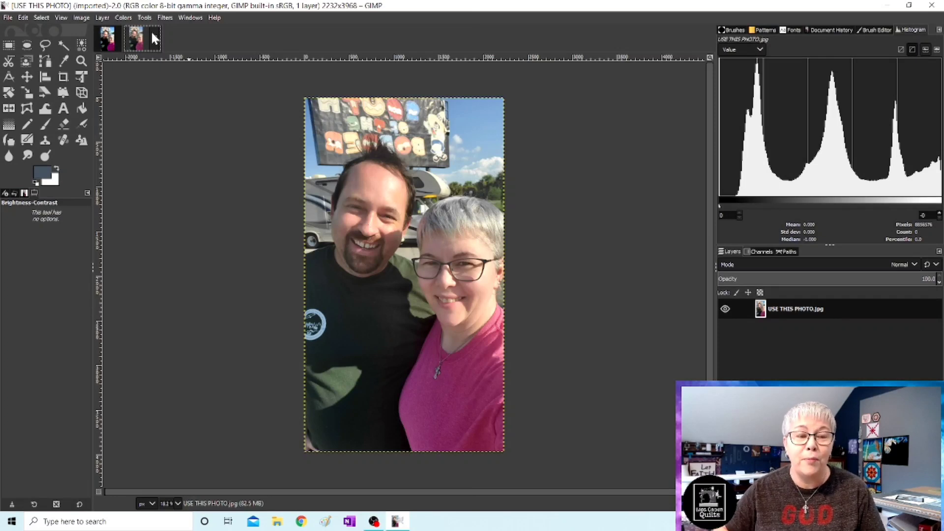
click(108, 42)
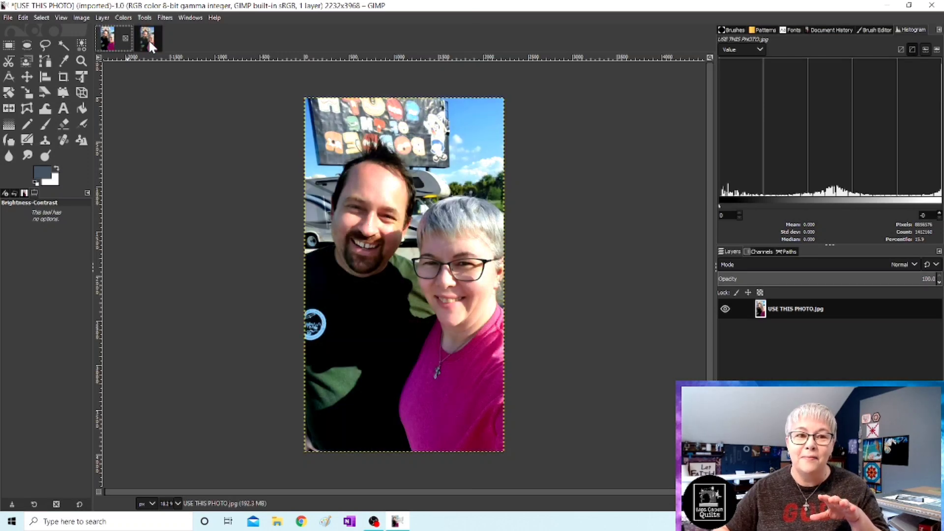
click(148, 39)
click(107, 40)
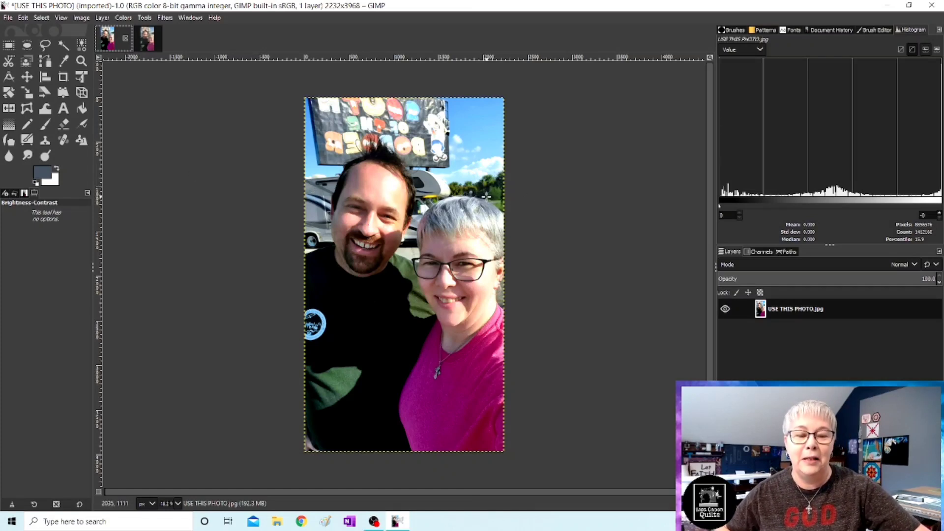
- Zoom the canvas to 100% on the top of the woman's hair
scroll(486, 196, up, 1)
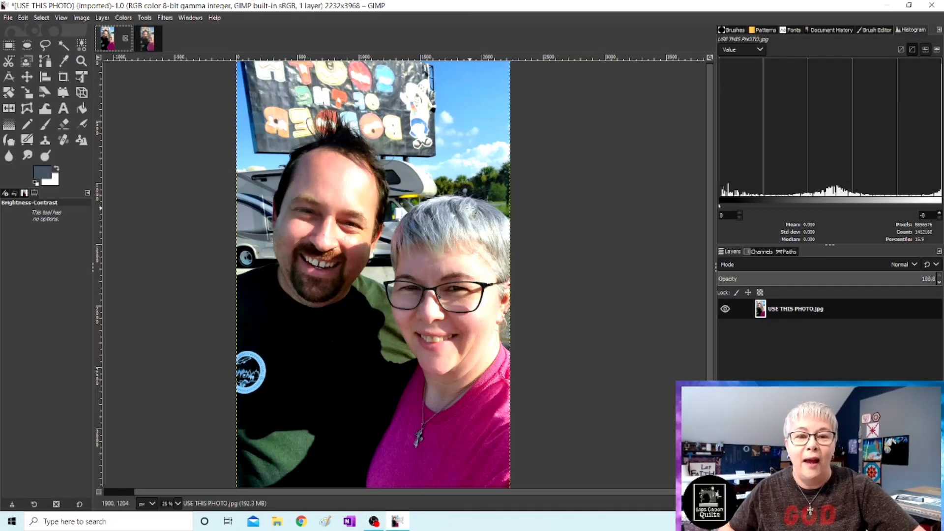
scroll(440, 248, up, 2)
scroll(470, 246, up, 2)
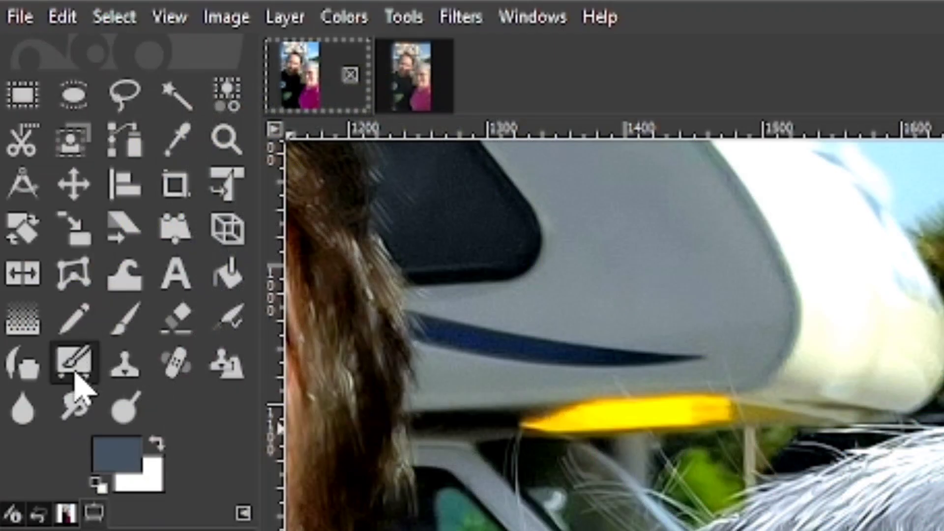
- Switch from the Heal tool to the Clone tool, closing the browsed menus unused
click(125, 371)
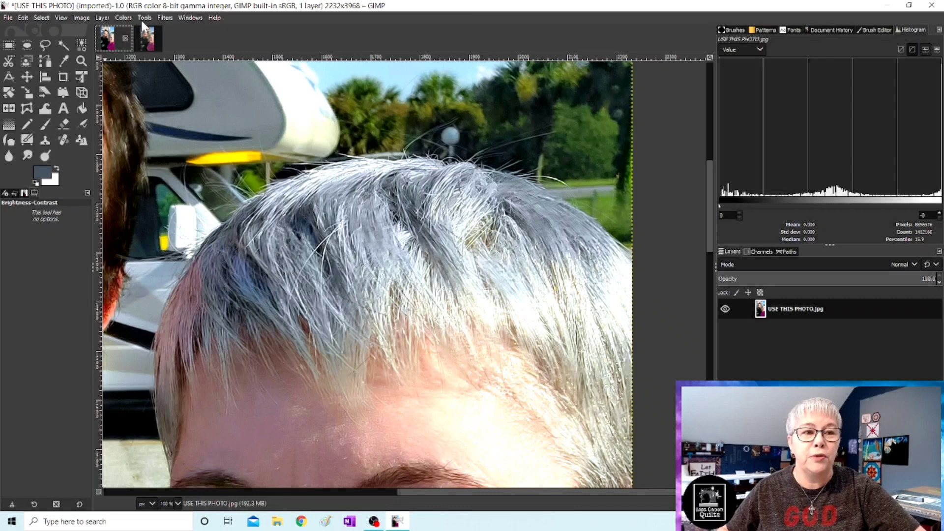
click(144, 17)
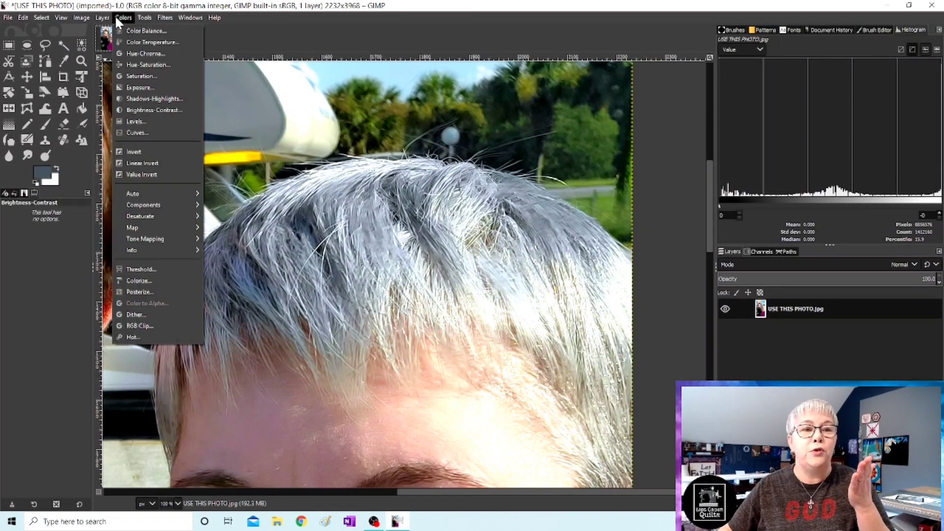
mouse_move(96, 18)
mouse_move(57, 18)
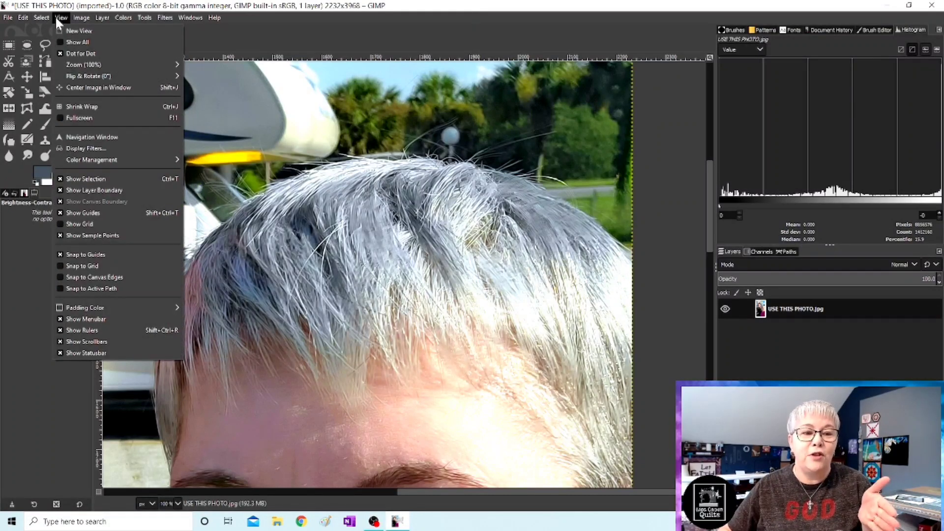
click(20, 270)
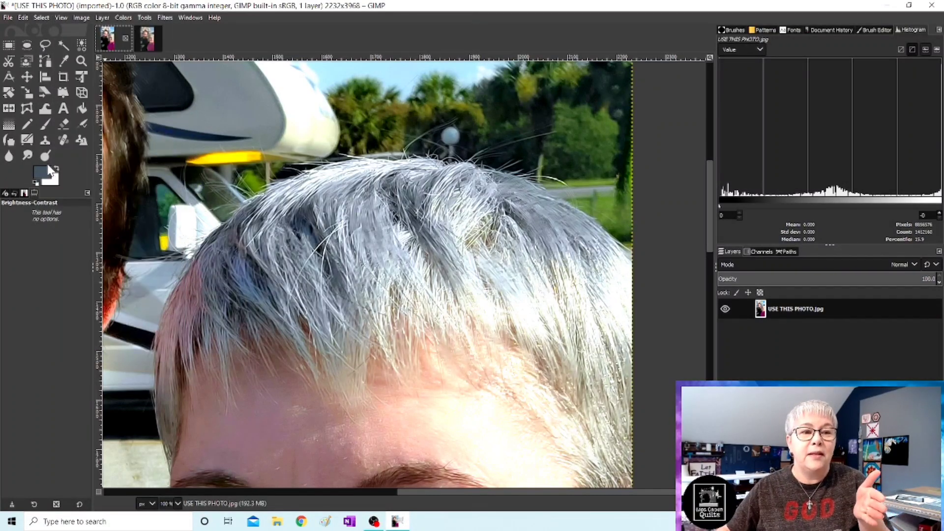
- Reselect the Clone tool and zoom to 150% around the lamp post globe
click(46, 139)
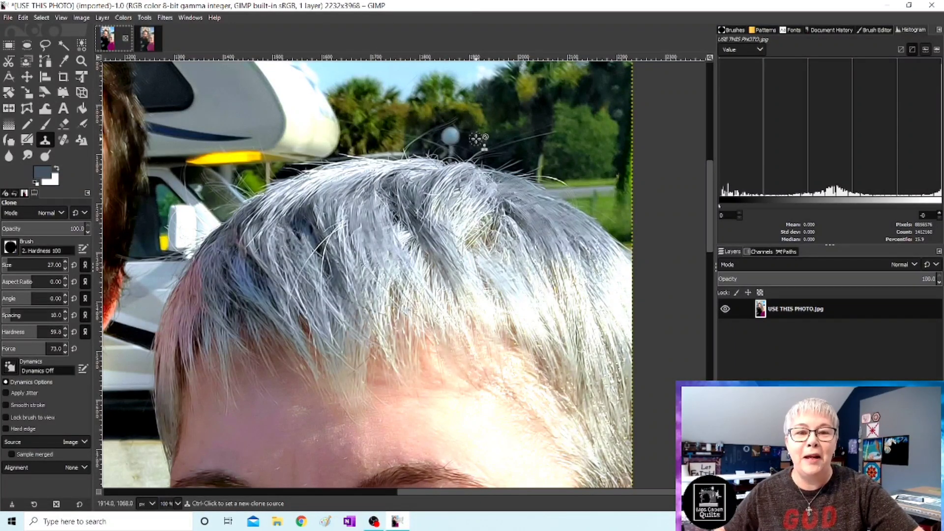
ctrl+scroll(476, 138, up, 1)
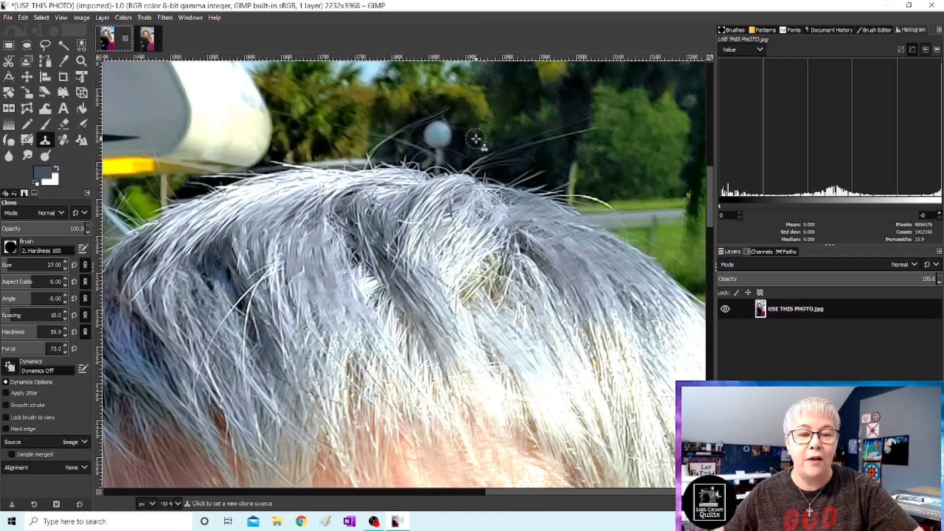
- Clone the background trees over the pale lamp post globe and its remaining traces near the hair
ctrl+click(475, 135)
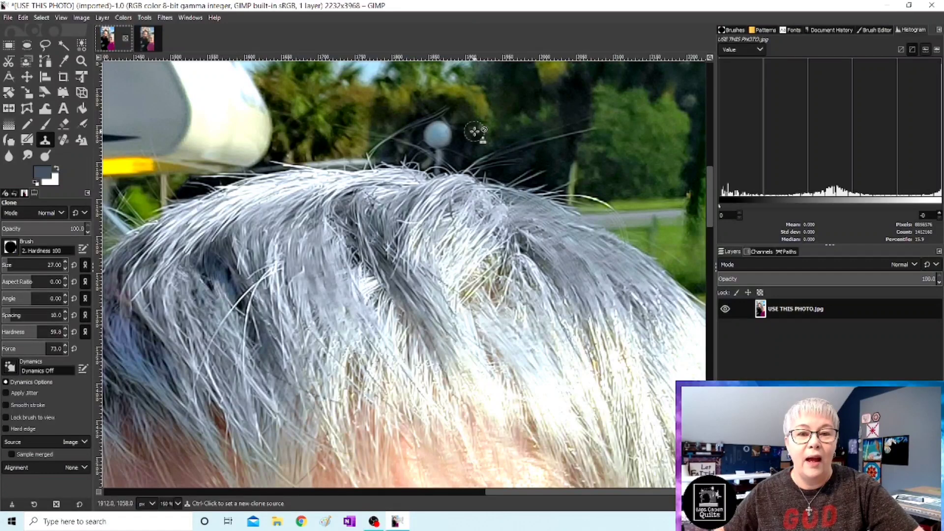
key(ctrl)
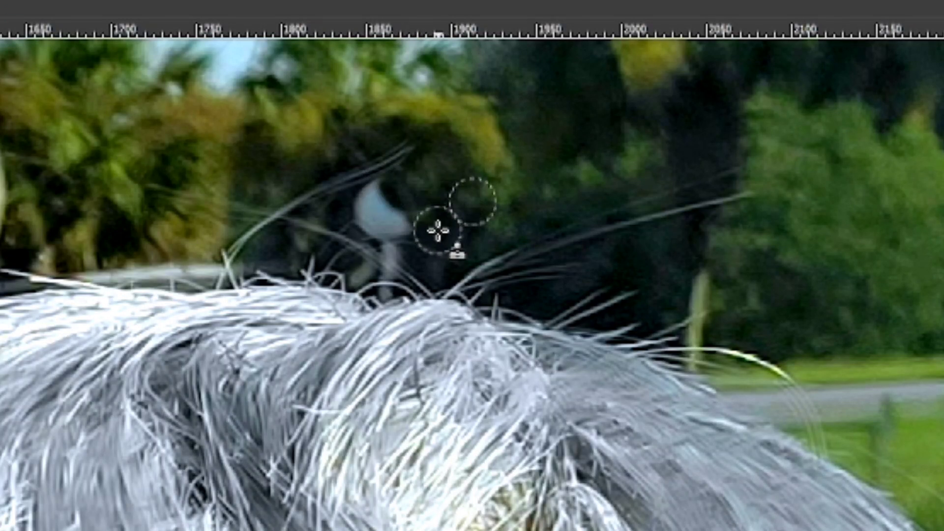
mouse_move(435, 232)
mouse_down()
mouse_move(390, 227)
mouse_move(415, 213)
mouse_move(401, 207)
mouse_move(363, 206)
mouse_move(392, 193)
mouse_move(351, 191)
mouse_move(381, 227)
mouse_move(351, 223)
mouse_move(414, 255)
mouse_move(378, 249)
mouse_move(410, 272)
mouse_move(373, 272)
mouse_up()
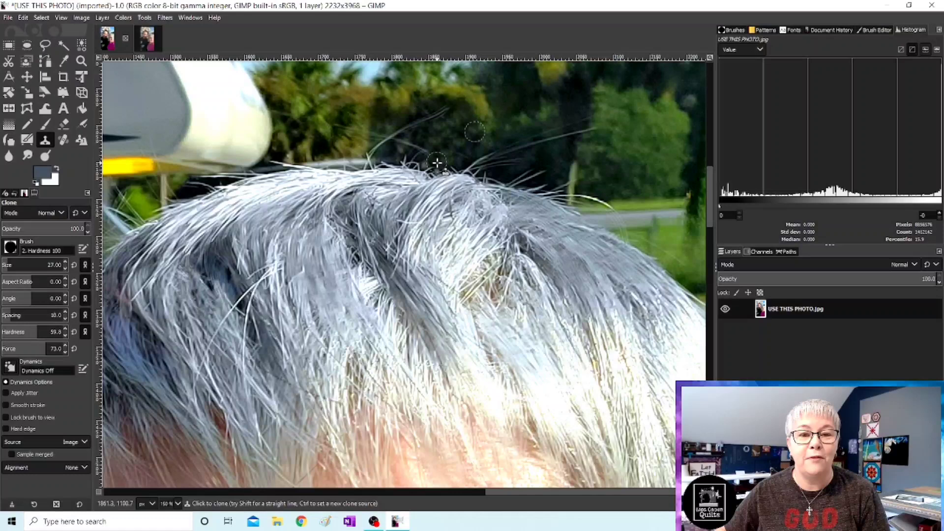
click(441, 165)
click(436, 166)
click(434, 166)
click(441, 168)
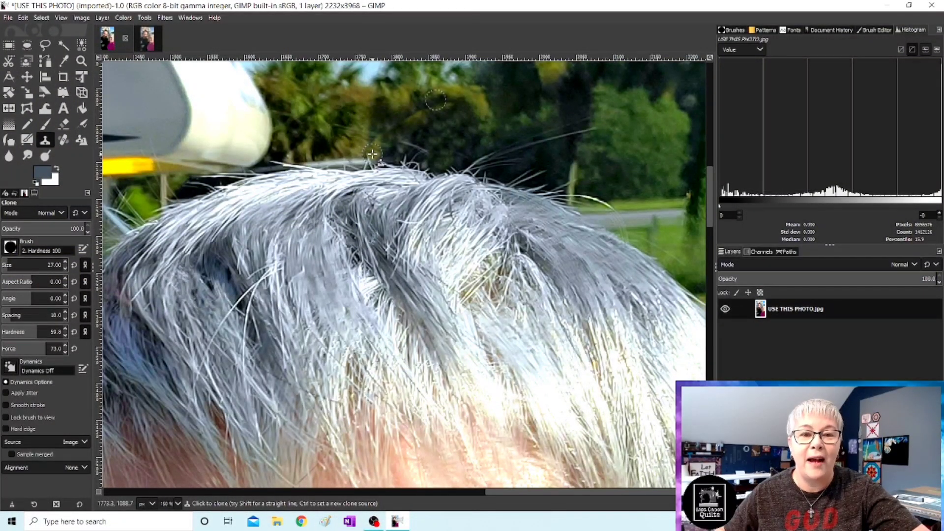
- Sample the trees beside the long stray hair and clone foliage along the strand
key(ctrl)
ctrl+click(593, 142)
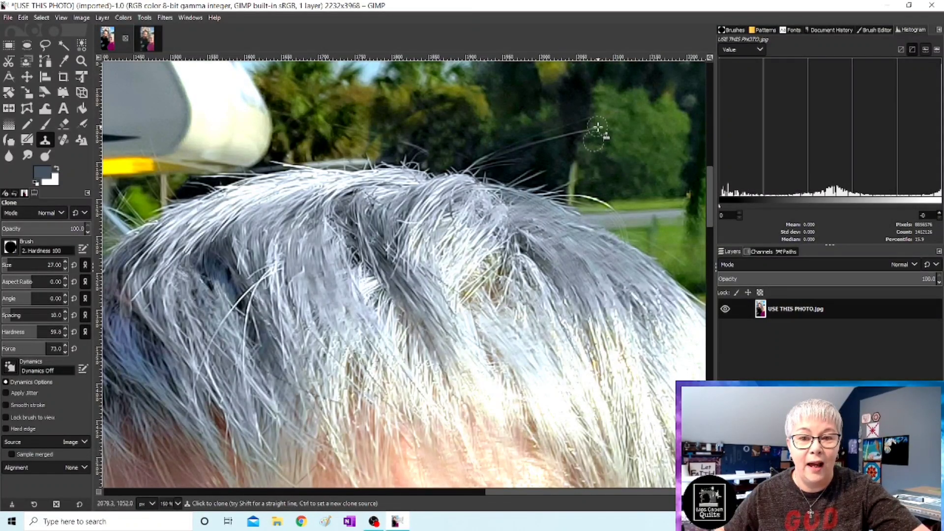
drag(597, 128, 510, 158)
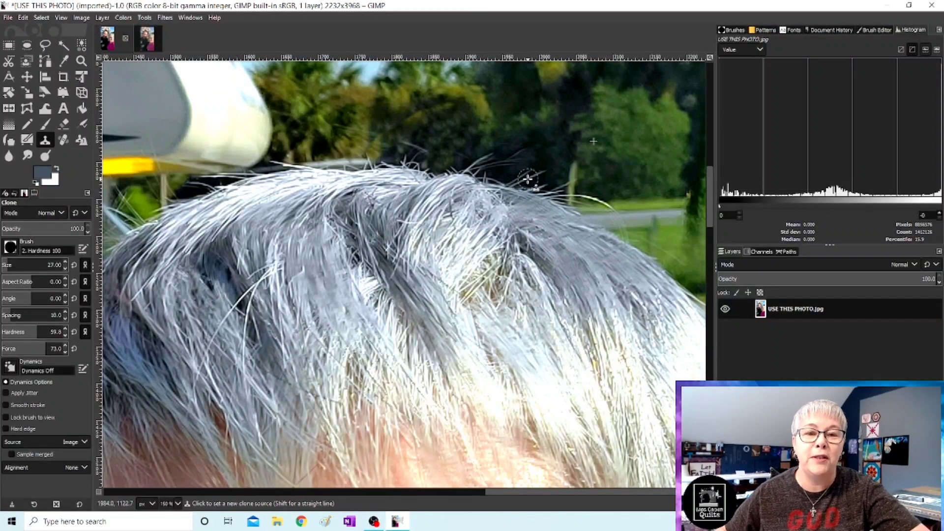
- Zoom out to about 18% and pan so the whole retouched photo is visible
scroll(527, 178, down, 1)
scroll(527, 179, down, 3)
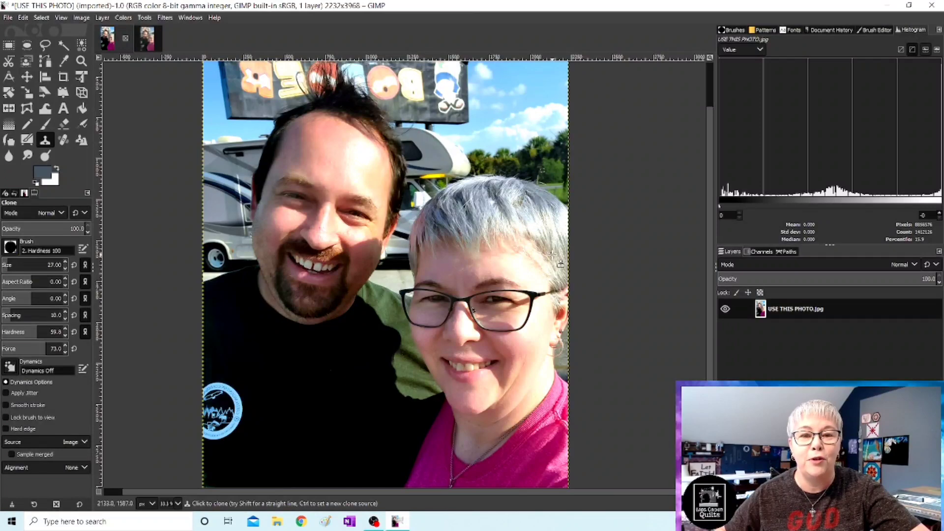
scroll(569, 267, down, 2)
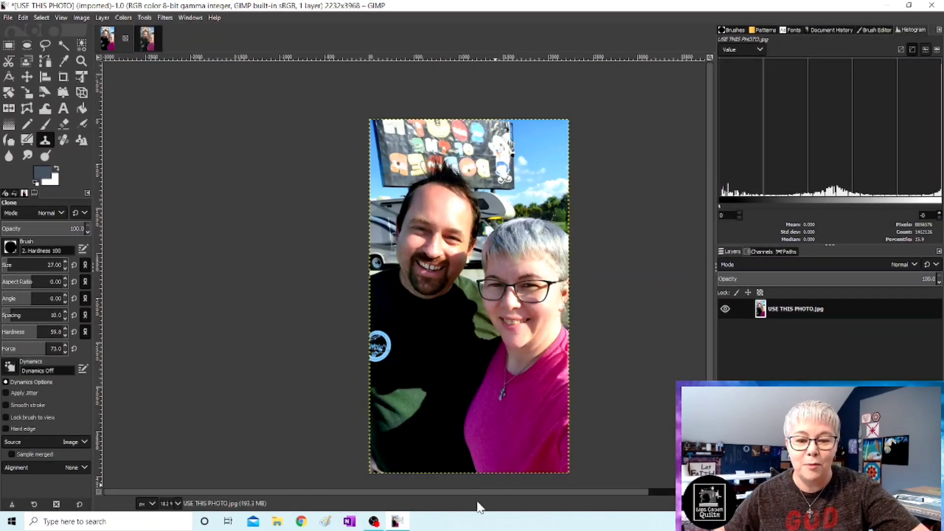
drag(465, 491, 477, 491)
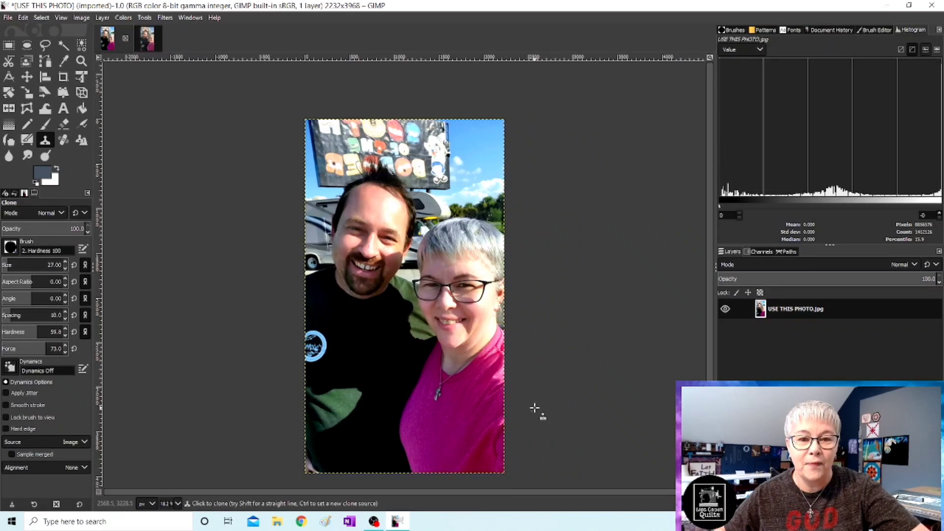
scroll(538, 397, down, 1)
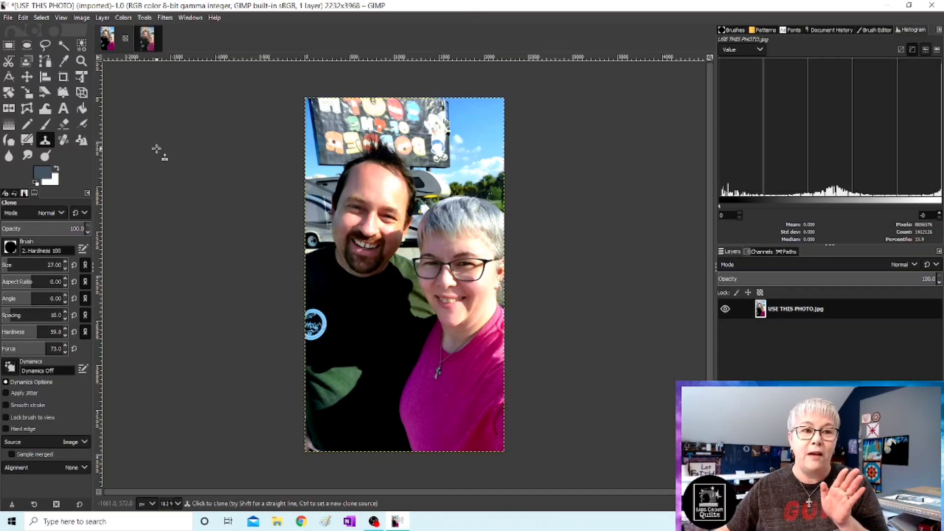
- Start an Export As to the Desktop, renaming the file to the pillow project's .jpg name
click(7, 18)
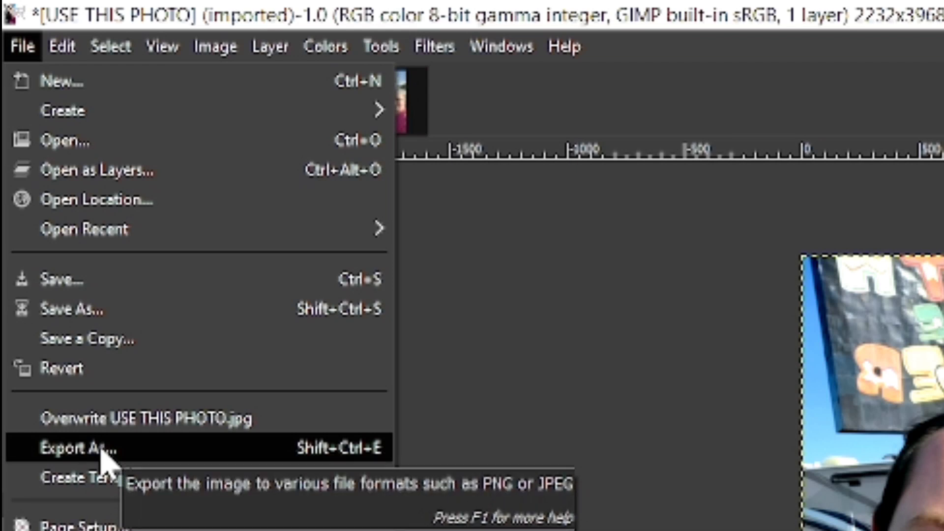
click(101, 448)
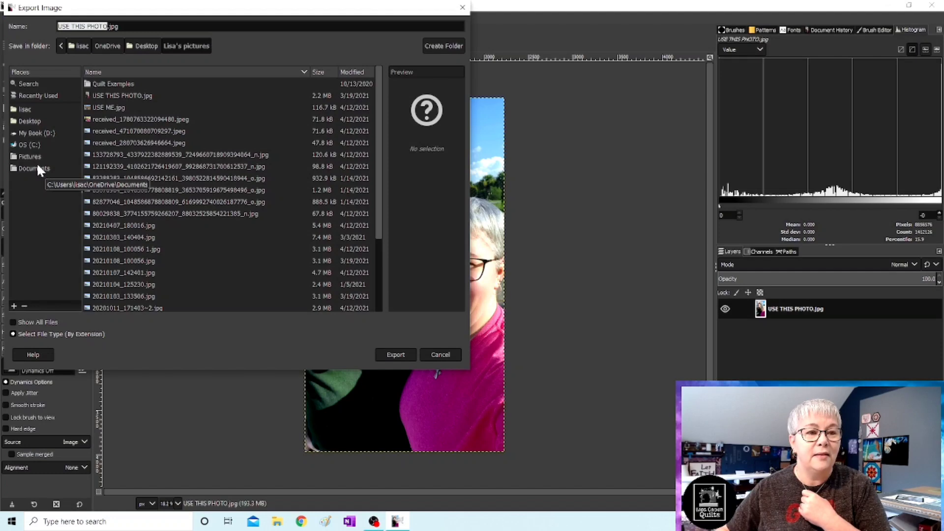
click(31, 121)
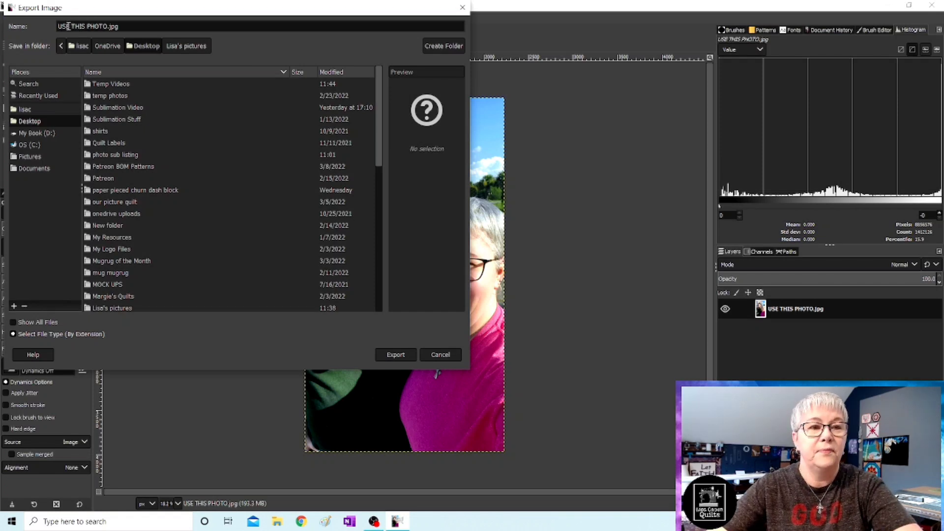
key(Home)
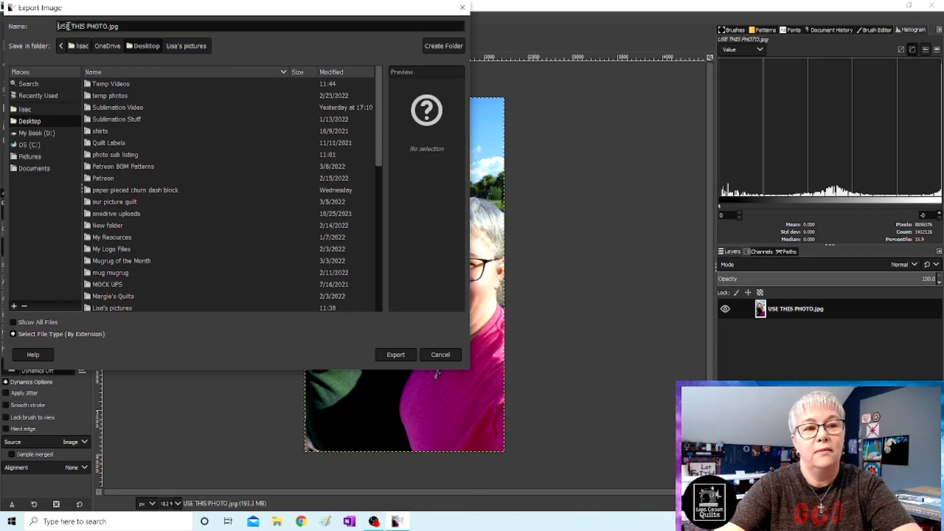
text(Lisa's)
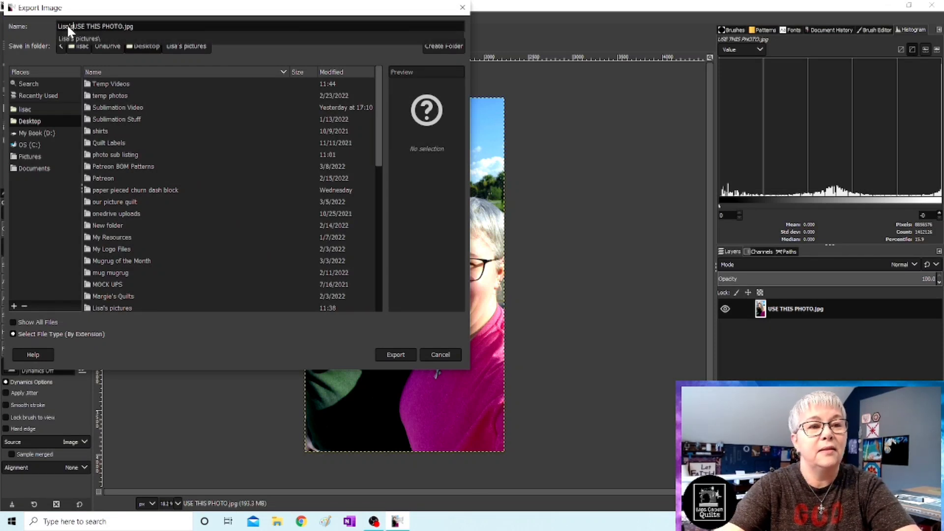
text( Pillow)
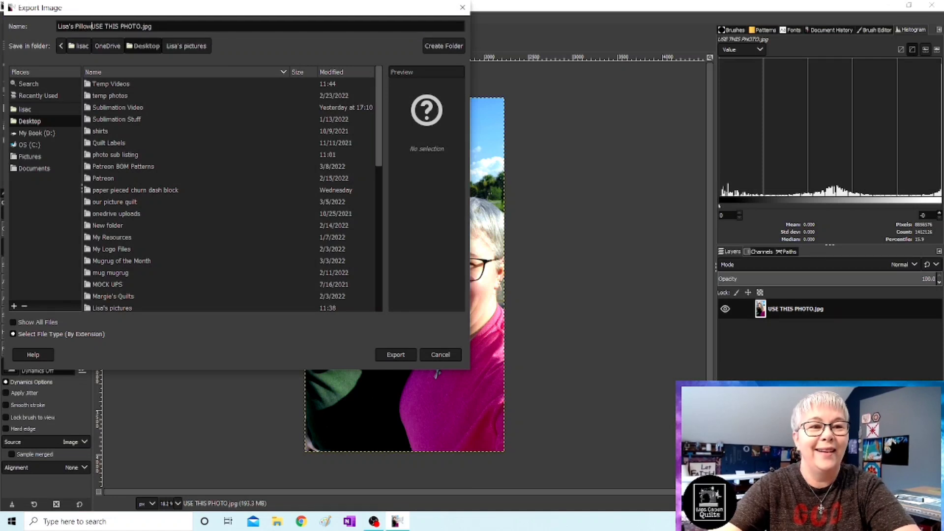
key(Delete)
key(Delete)
key(Delete)
key(Delete)
key(Delete)
key(Delete)
key(Delete)
key(Delete)
key(Delete)
key(Delete)
key(Delete)
key(Delete)
key(Delete)
key(Delete)
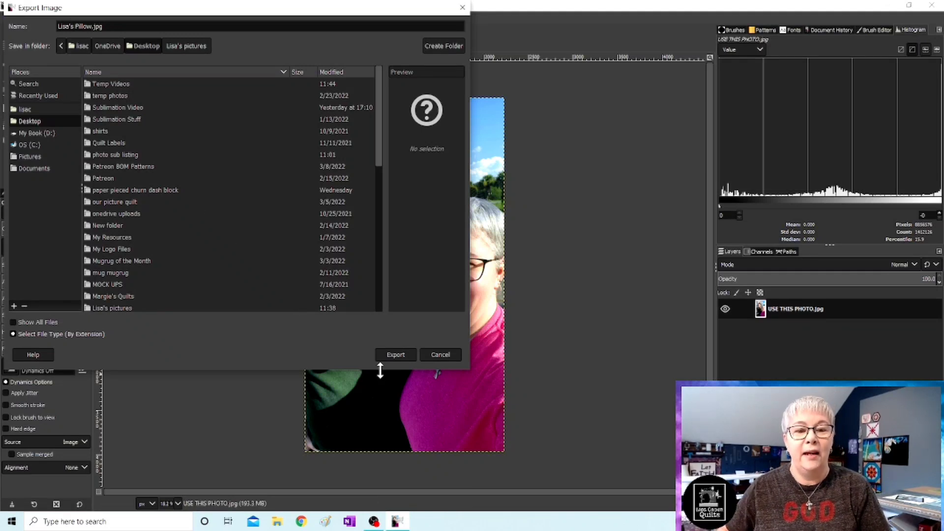
- Export the photo to the Desktop as a quality 95 JPEG
click(393, 357)
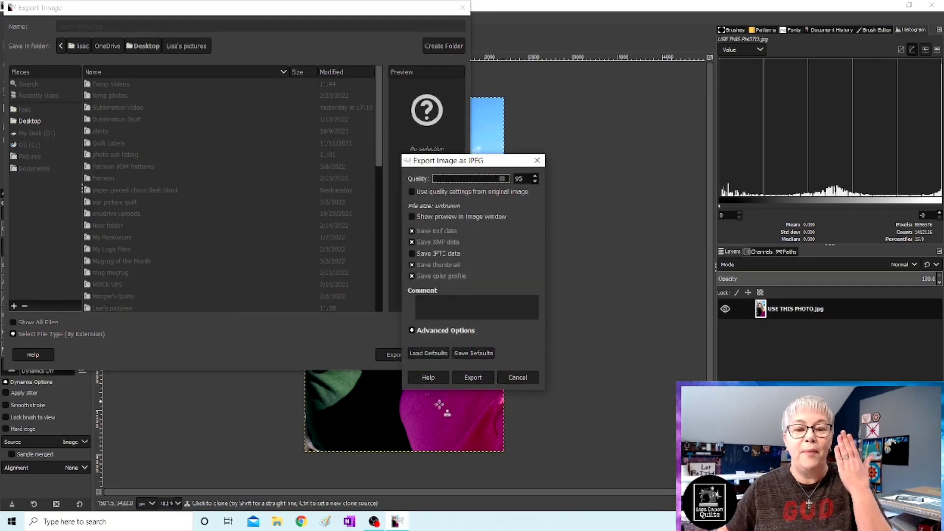
click(473, 375)
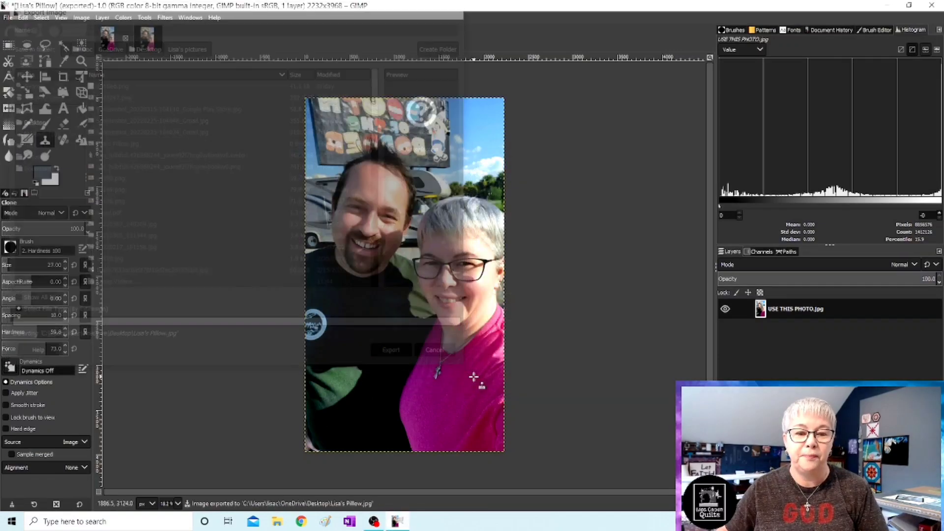